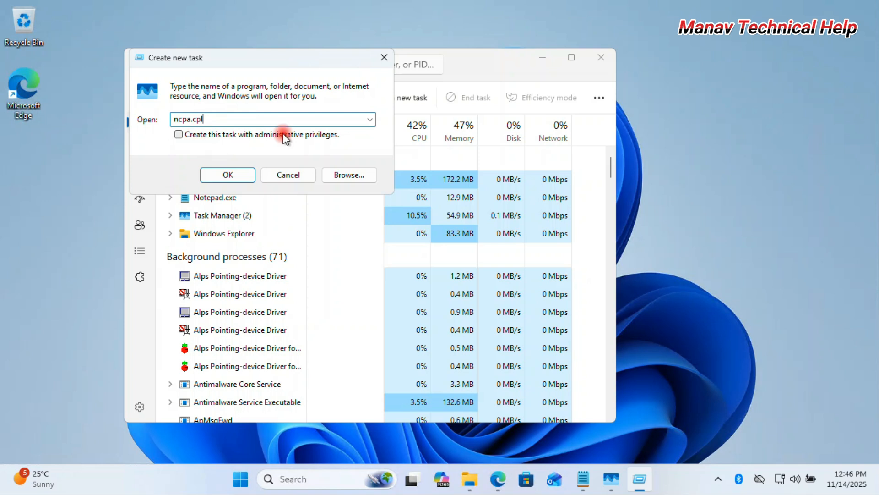
# Run ncpa.cpl with administrative privileges and maximize the Network Connections window.
pyautogui.click(185, 134)
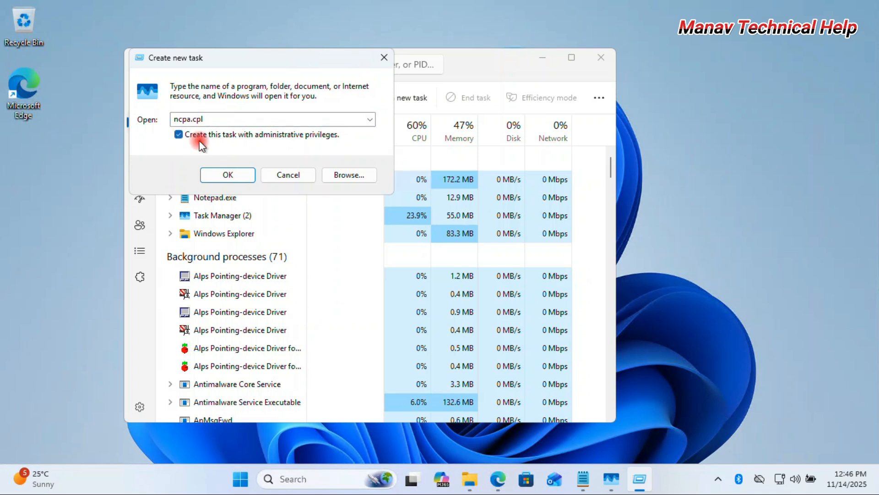
pyautogui.click(225, 175)
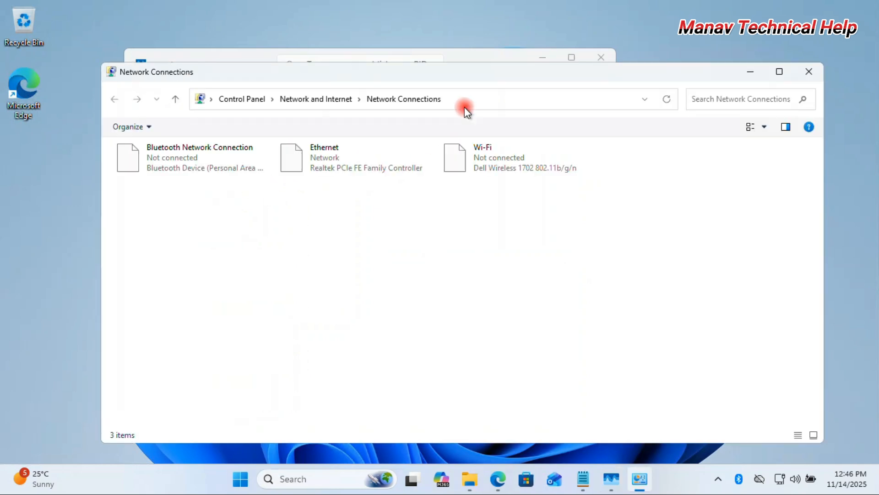
pyautogui.click(541, 60)
pyautogui.click(779, 71)
# Open the Internet Protocol Version 4 (TCP/IPv4) properties of the Ethernet connection.
pyautogui.click(244, 104)
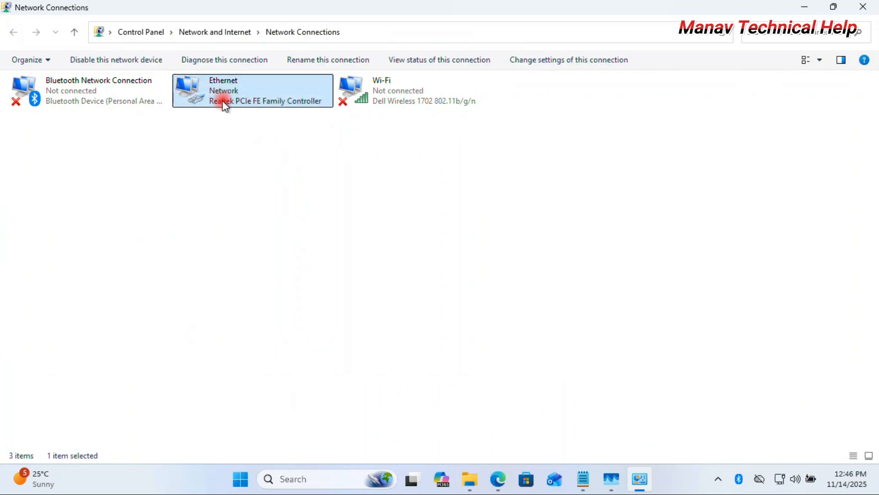
pyautogui.rightClick(223, 102)
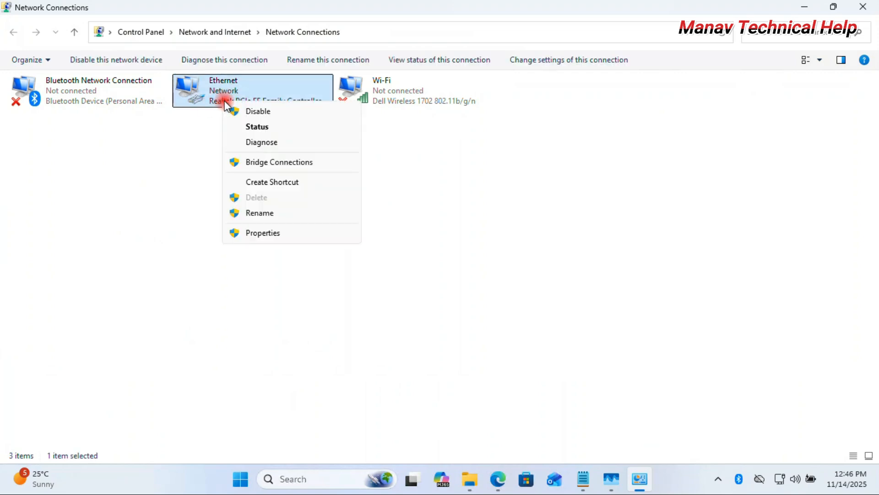
pyautogui.click(263, 235)
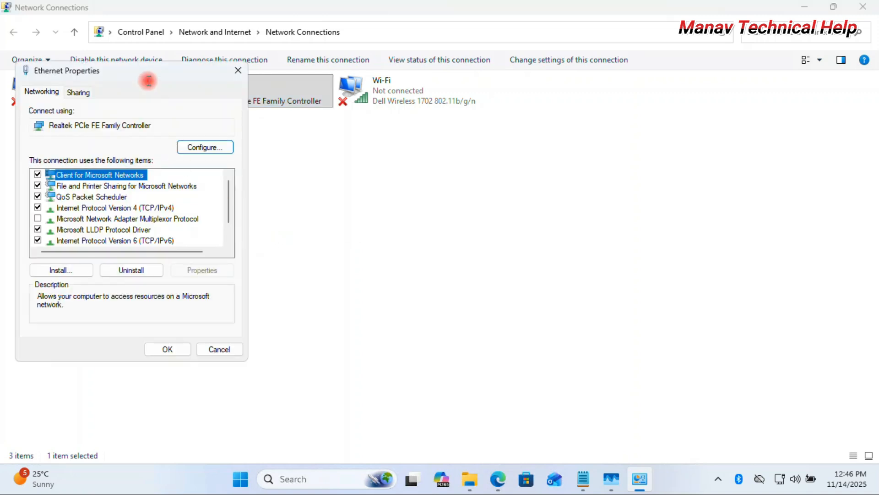
pyautogui.moveTo(138, 70); pyautogui.dragTo(416, 97)
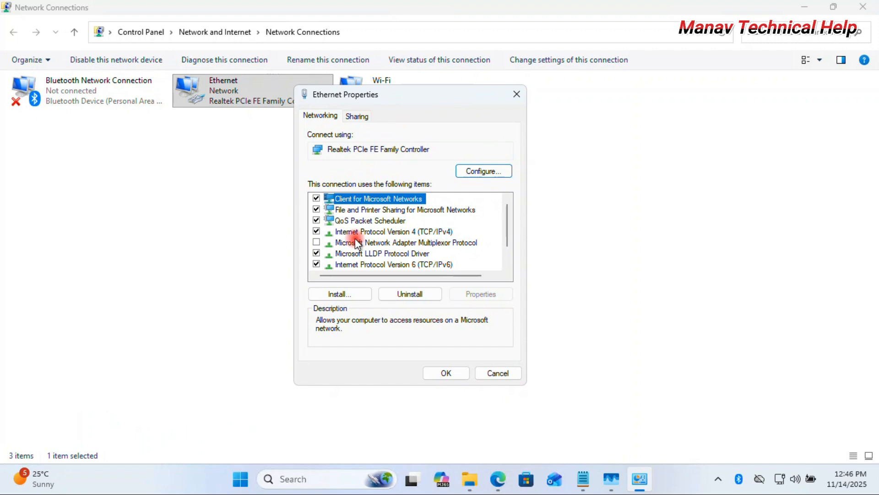
pyautogui.click(391, 233)
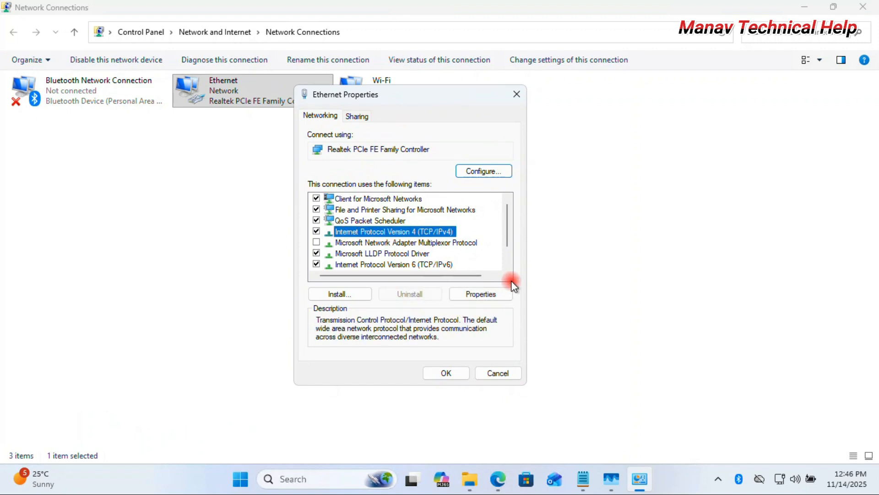
pyautogui.click(486, 295)
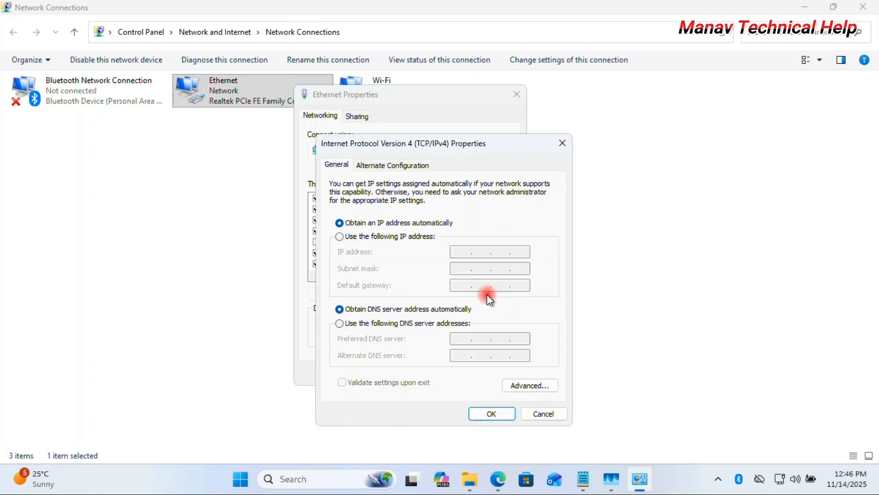
# Set IPv4 to obtain the IP address and DNS server address automatically, save both property dialogs and close Network Connections.
pyautogui.click(405, 238)
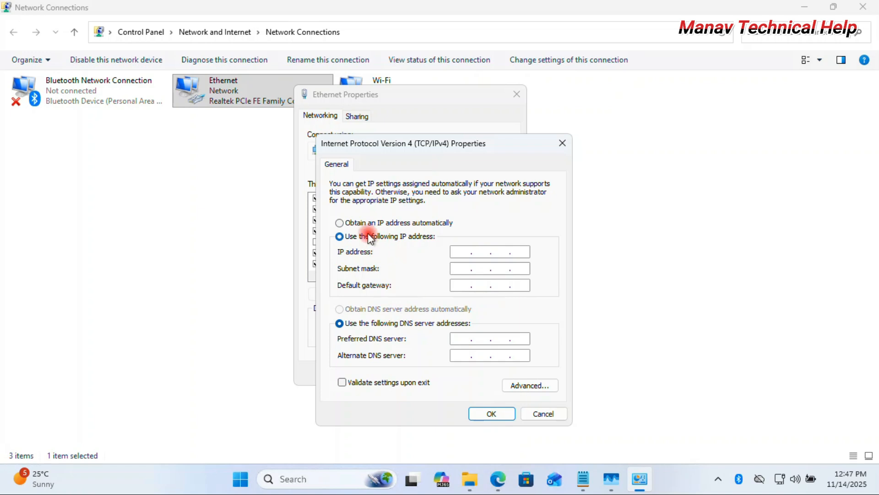
pyautogui.click(400, 224)
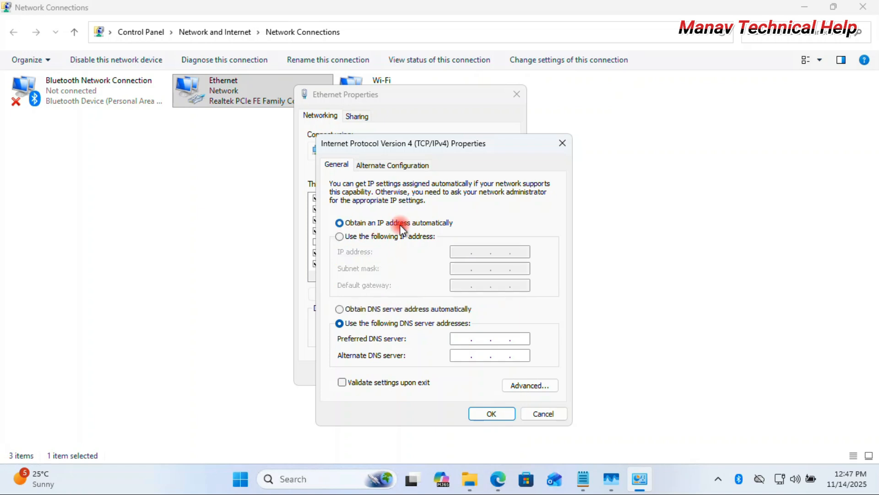
pyautogui.click(364, 308)
pyautogui.click(489, 422)
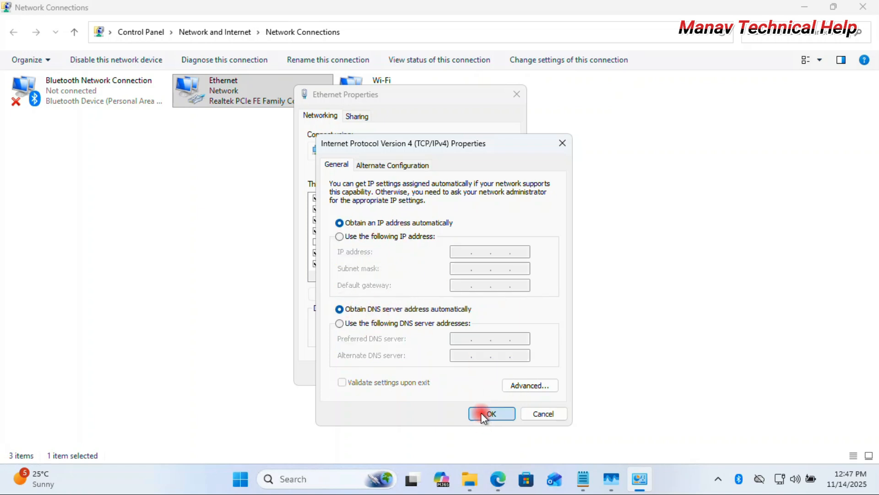
pyautogui.click(441, 375)
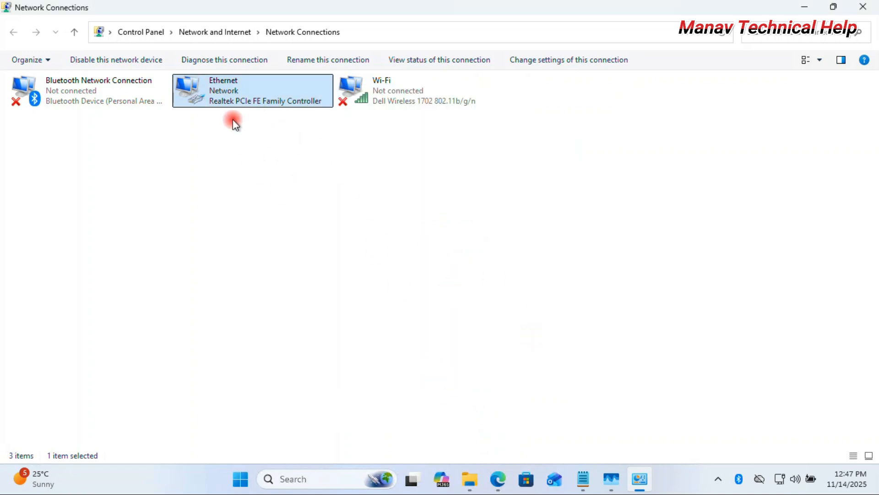
pyautogui.click(862, 12)
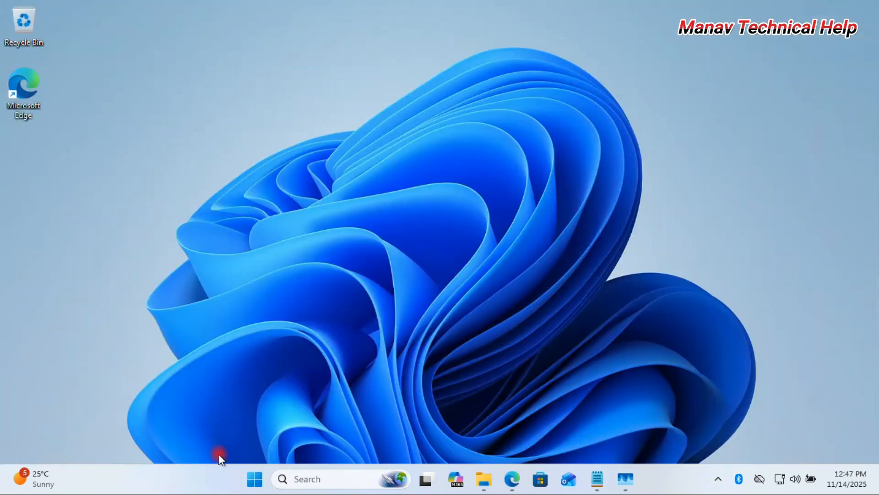
# Open File Explorer at This PC in a maximized window.
pyautogui.rightClick(200, 470)
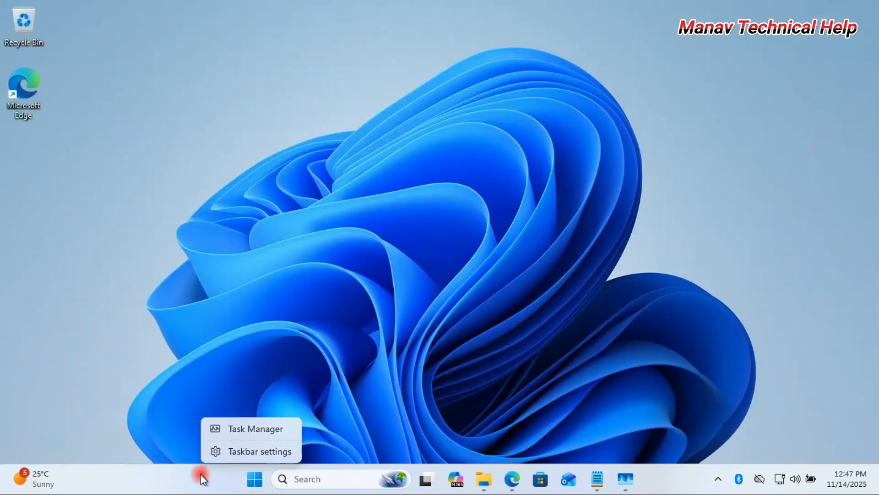
pyautogui.click(200, 474)
pyautogui.click(254, 486)
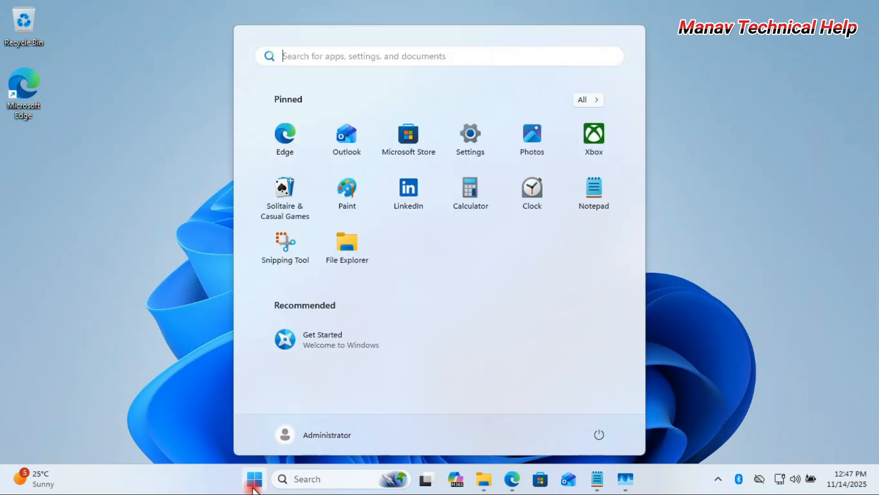
pyautogui.click(347, 249)
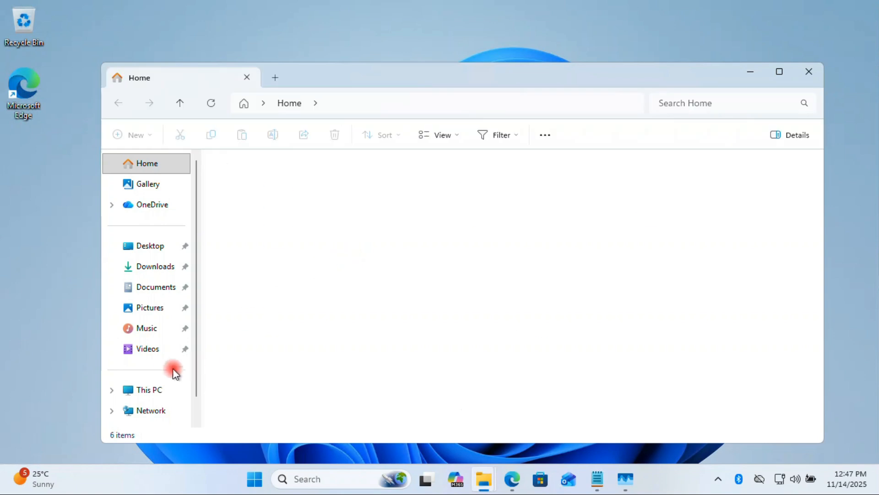
pyautogui.click(151, 390)
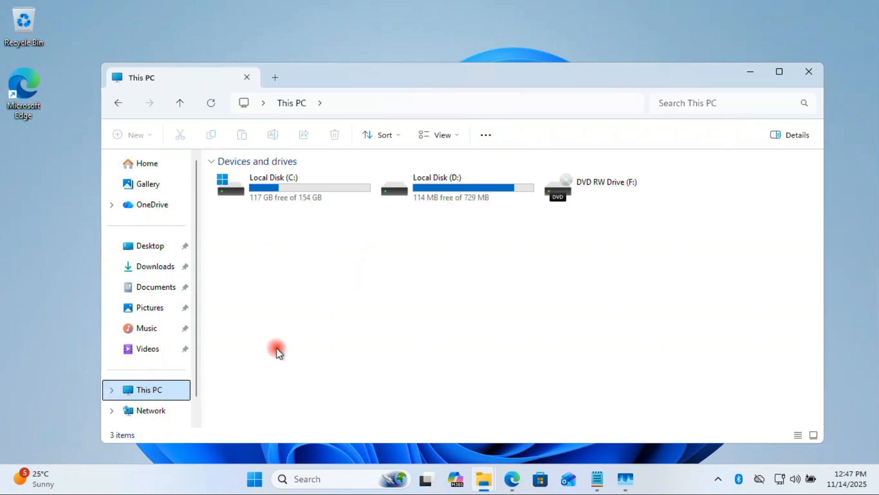
pyautogui.click(779, 70)
# Open Computer Management for This PC and display Device Manager.
pyautogui.rightClick(40, 326)
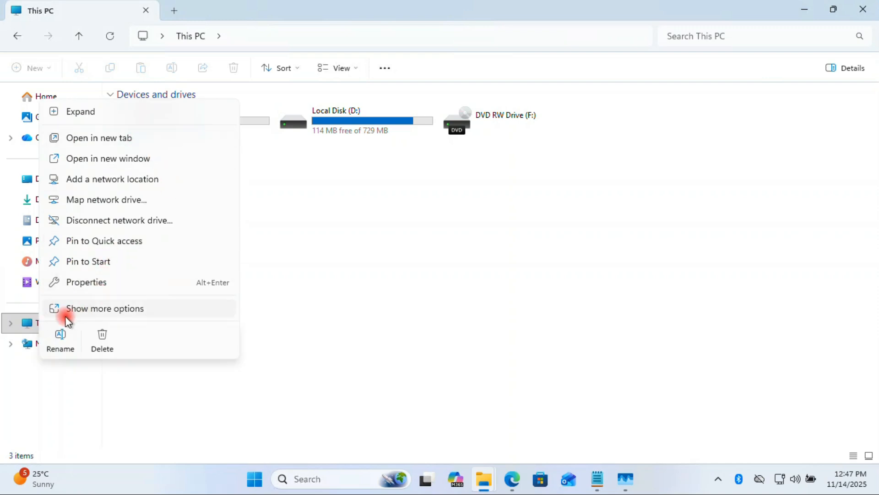
pyautogui.click(134, 313)
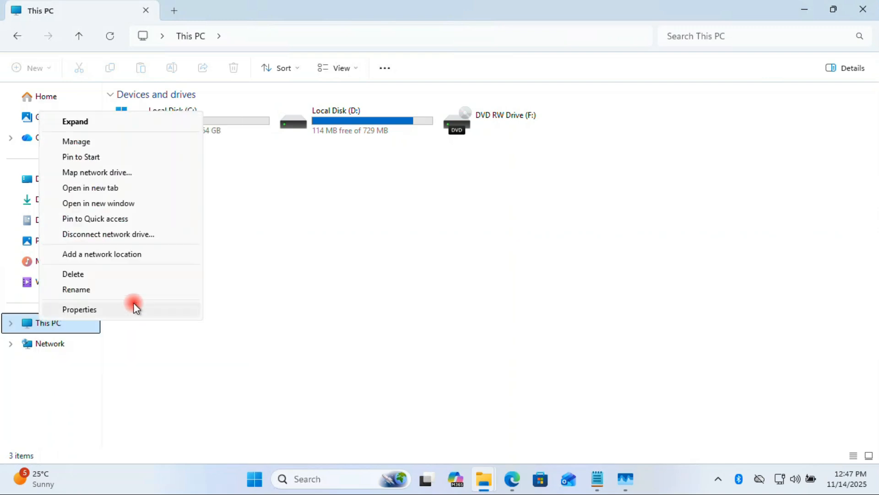
pyautogui.click(87, 141)
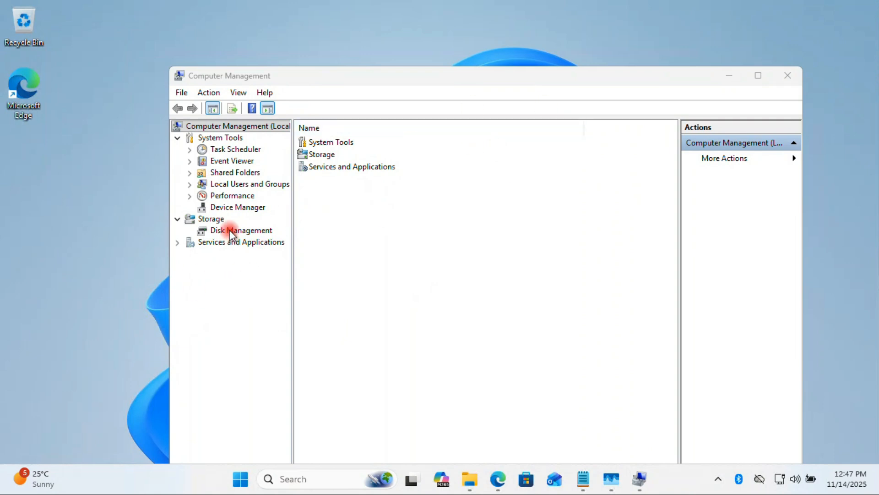
pyautogui.click(250, 208)
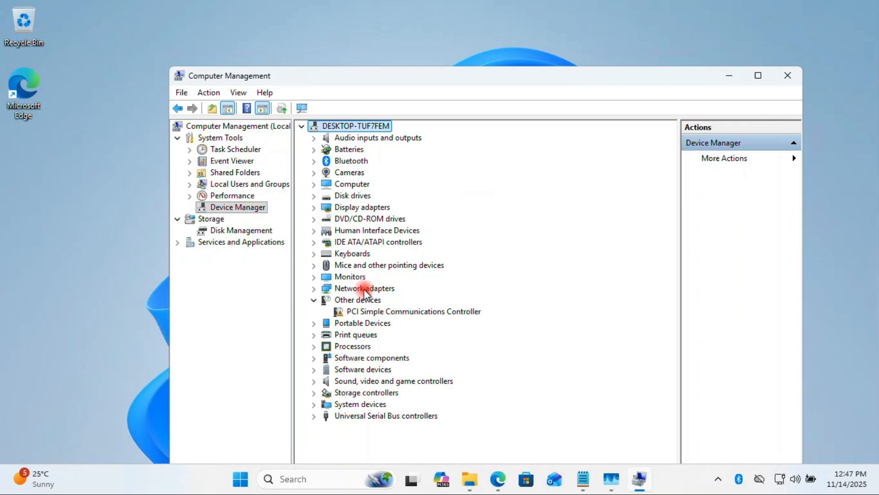
# Expand the network adapters and open the properties of the Realtek PCIe FE Family Controller.
pyautogui.click(380, 288)
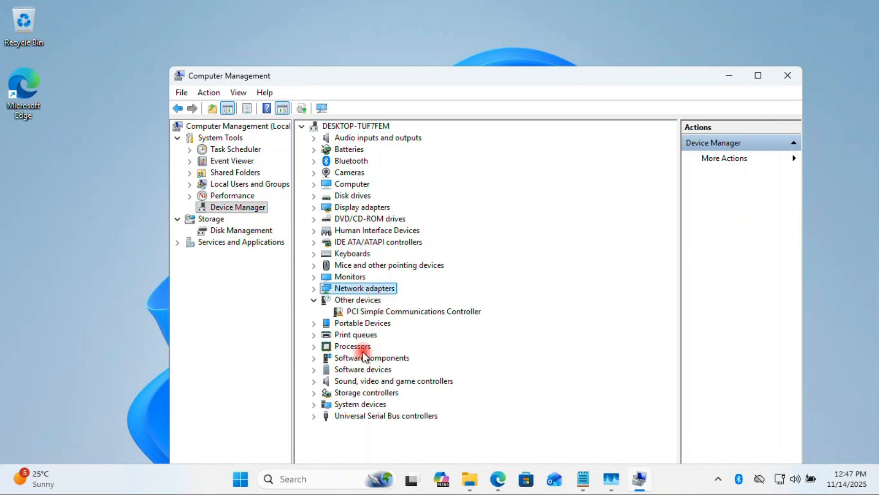
pyautogui.click(314, 289)
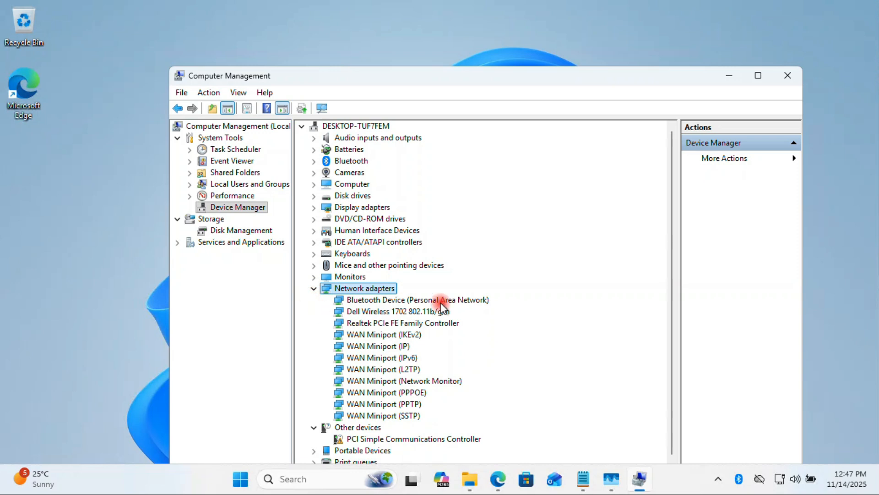
pyautogui.click(407, 324)
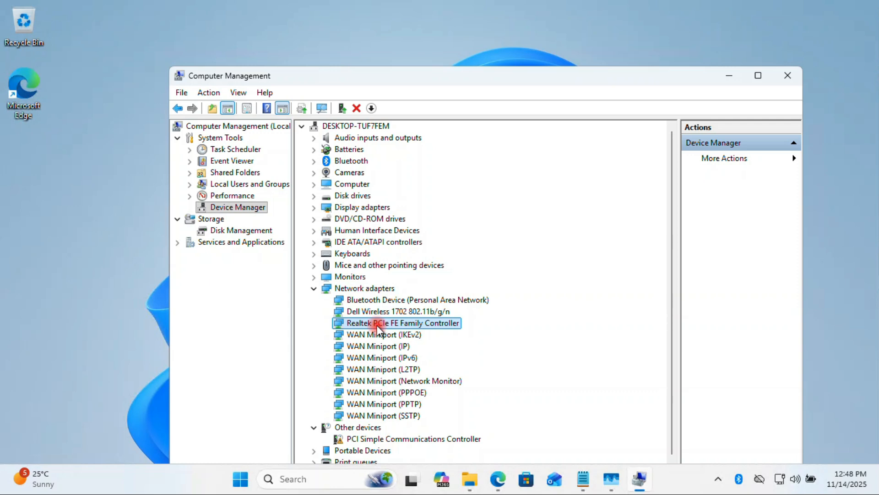
pyautogui.rightClick(344, 324)
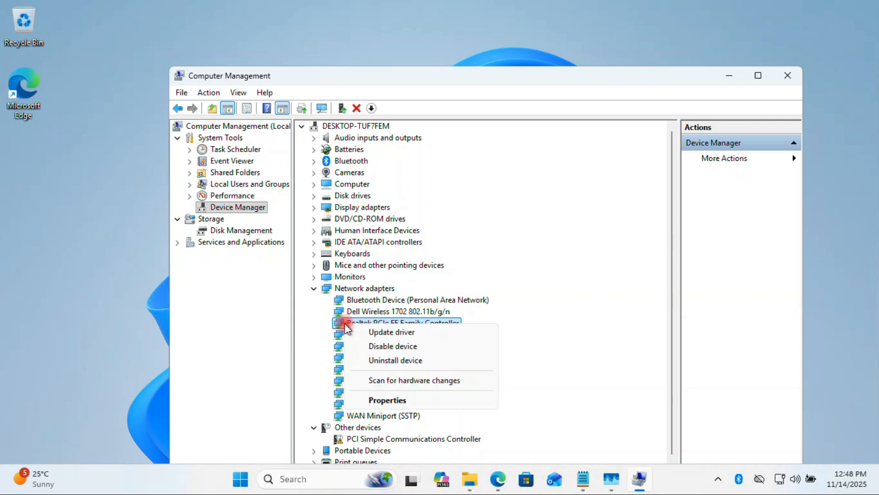
pyautogui.click(417, 402)
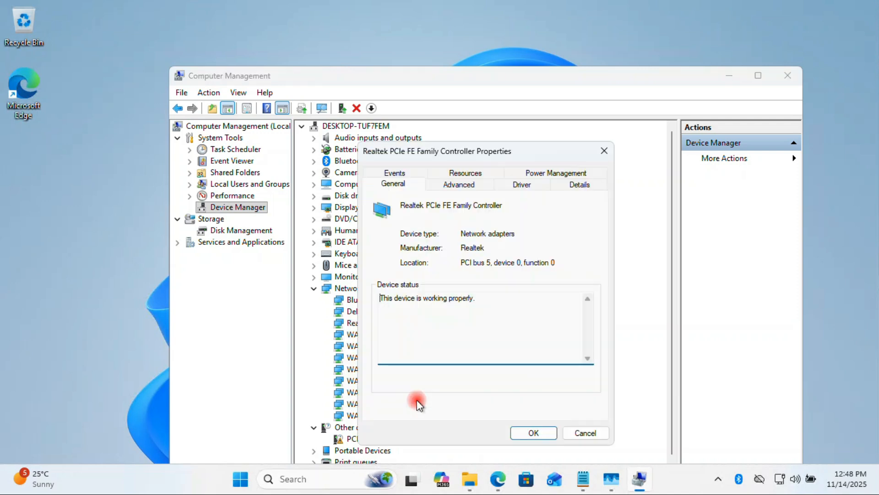
# In the adapter's power management settings, allow it to wake the computer, restrict waking to a magic packet, and save.
pyautogui.moveTo(516, 154); pyautogui.dragTo(548, 144)
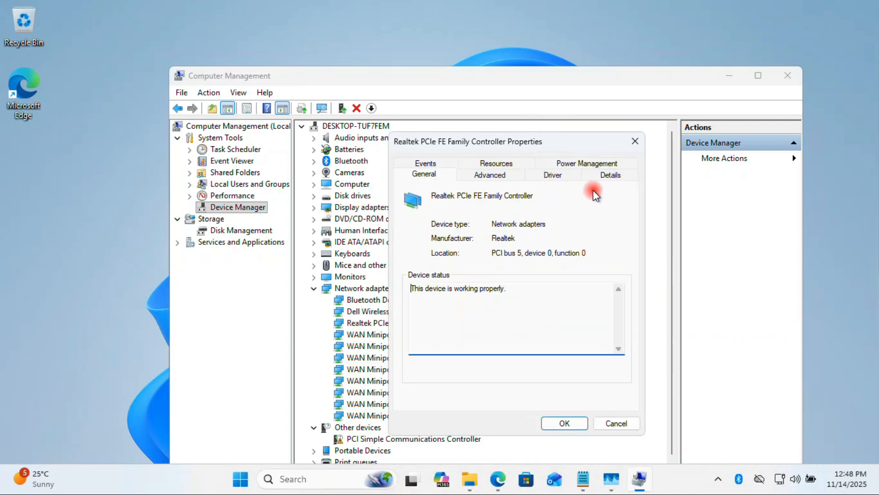
pyautogui.click(581, 164)
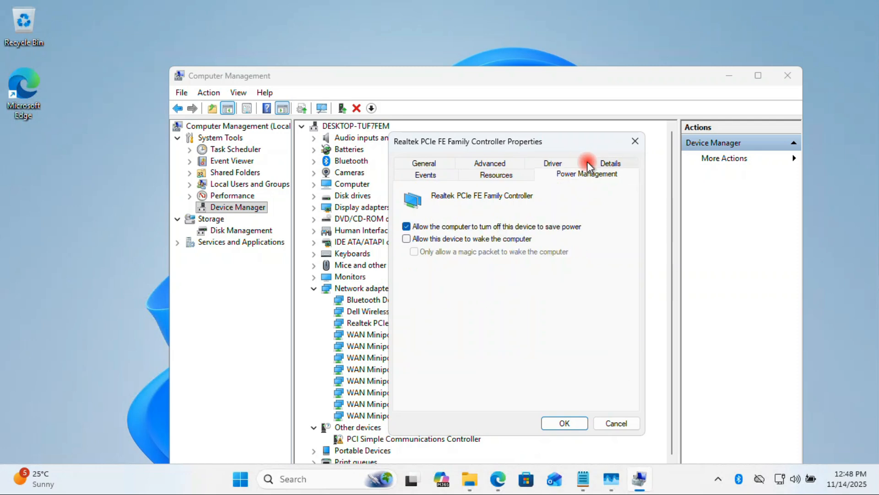
pyautogui.click(428, 226)
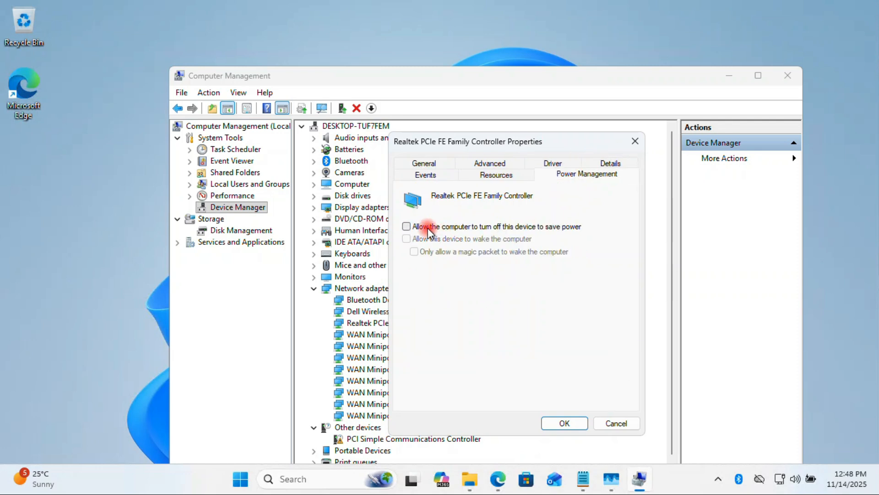
pyautogui.click(427, 227)
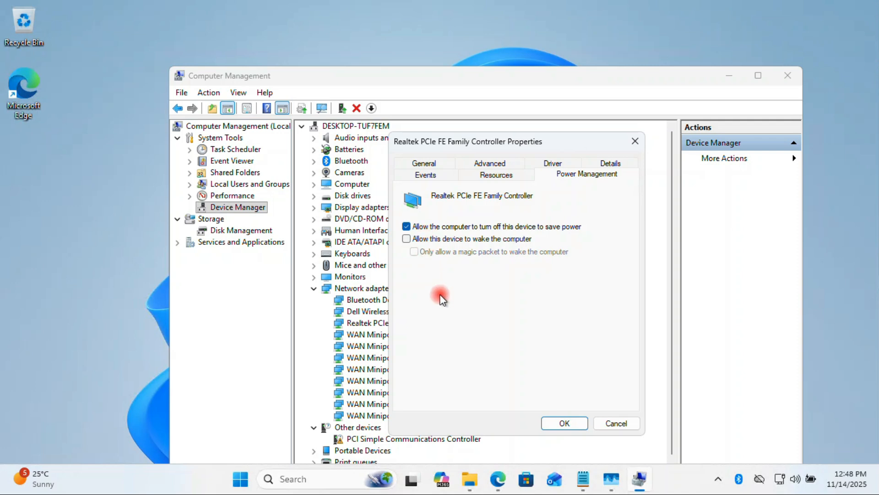
pyautogui.click(406, 240)
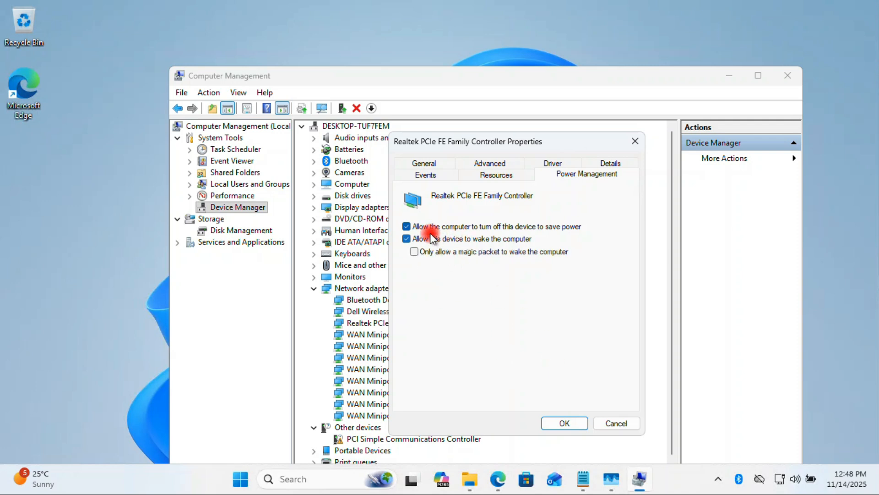
pyautogui.click(414, 251)
pyautogui.click(561, 421)
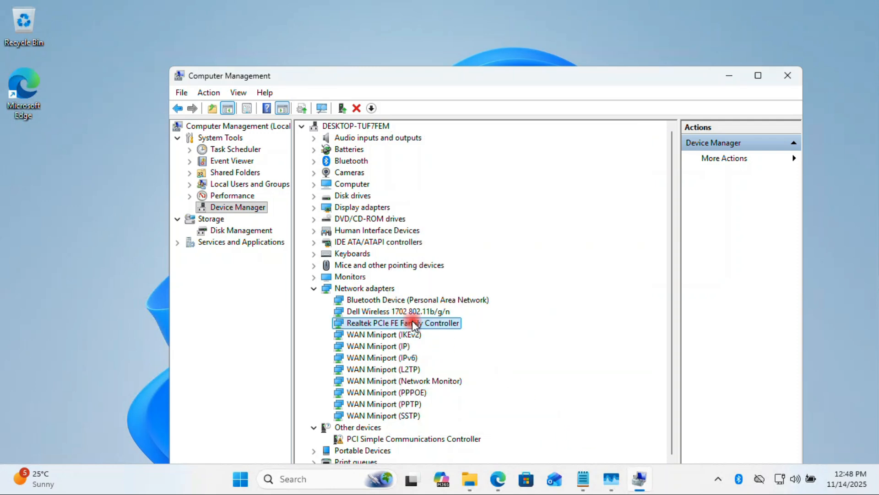
# Update the Realtek PCIe FE Family Controller driver manually, choosing the Realtek PCIe FE Family Controller model from the drivers available on the computer.
pyautogui.rightClick(400, 322)
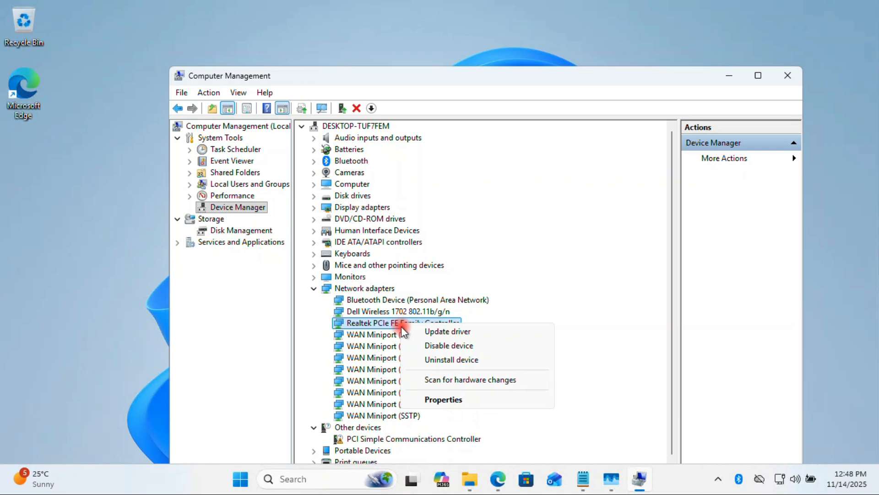
pyautogui.click(444, 332)
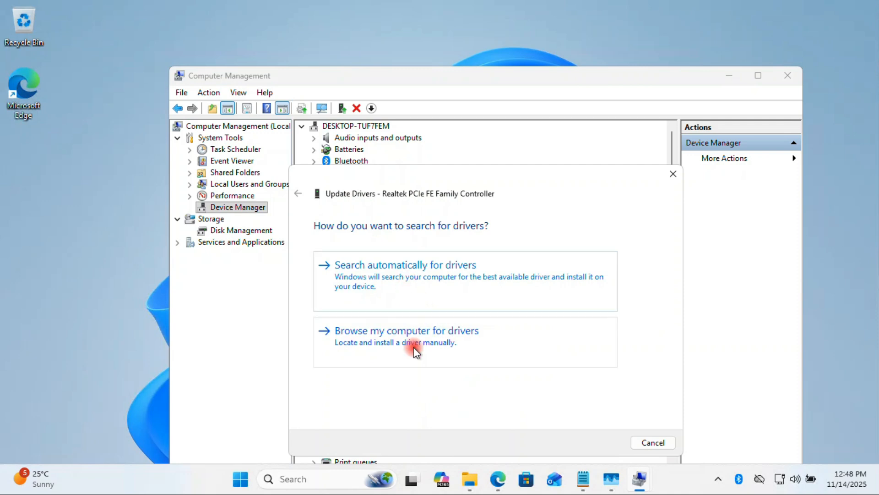
pyautogui.click(441, 337)
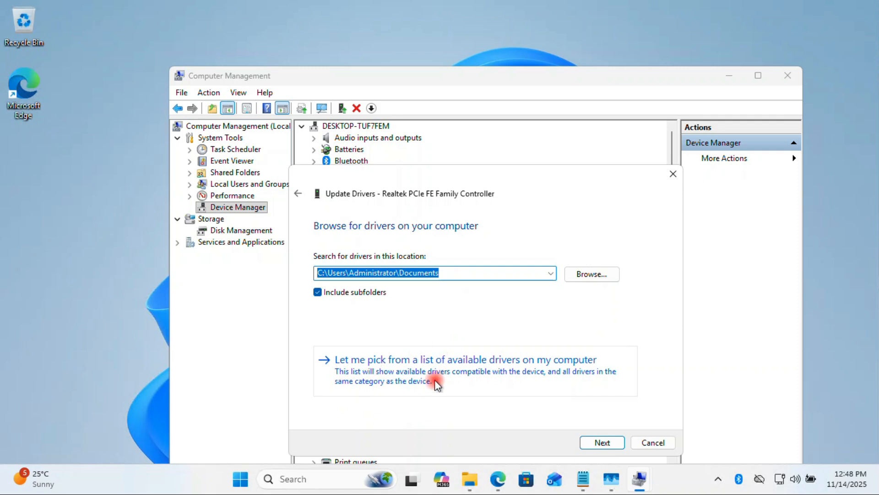
pyautogui.click(454, 369)
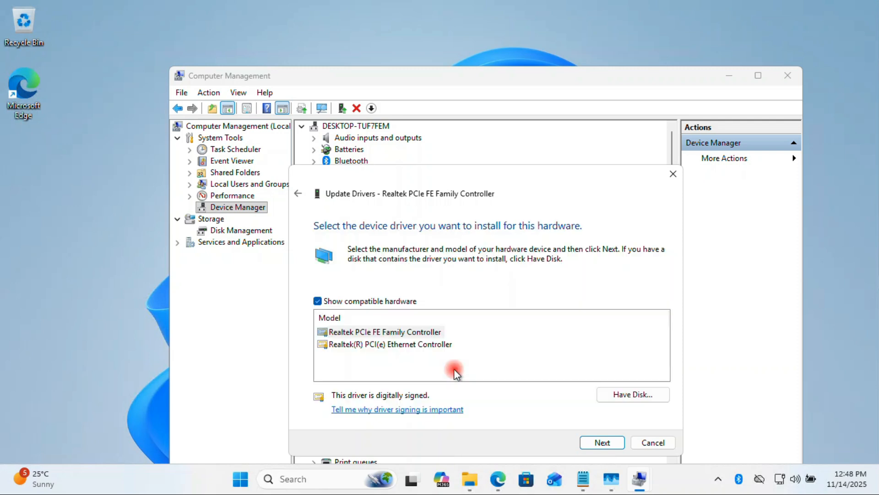
pyautogui.click(362, 333)
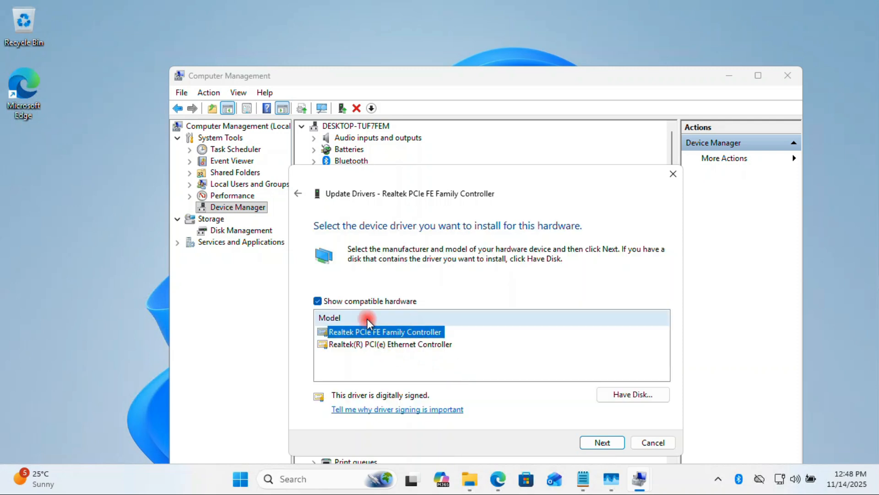
pyautogui.click(590, 441)
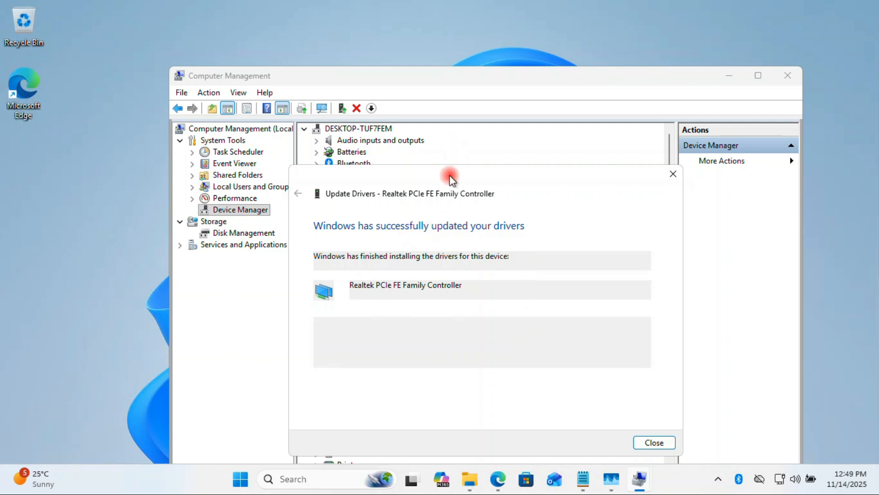
pyautogui.moveTo(449, 175); pyautogui.dragTo(477, 134)
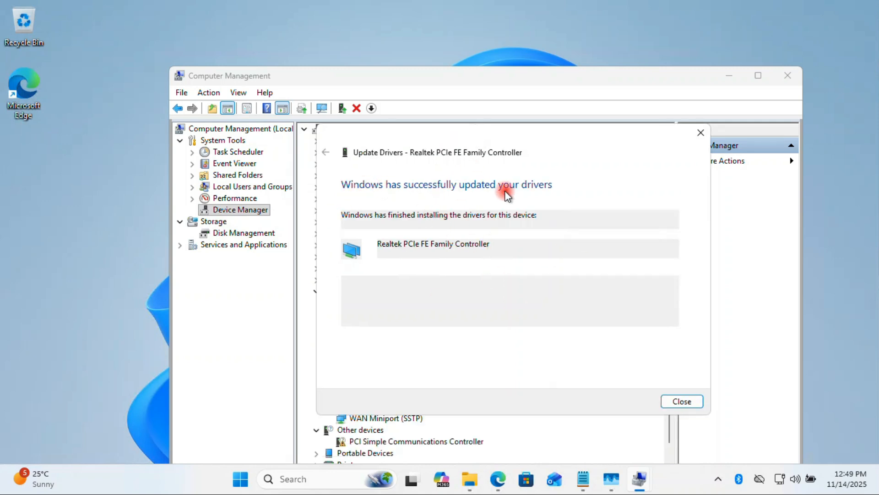
pyautogui.click(683, 400)
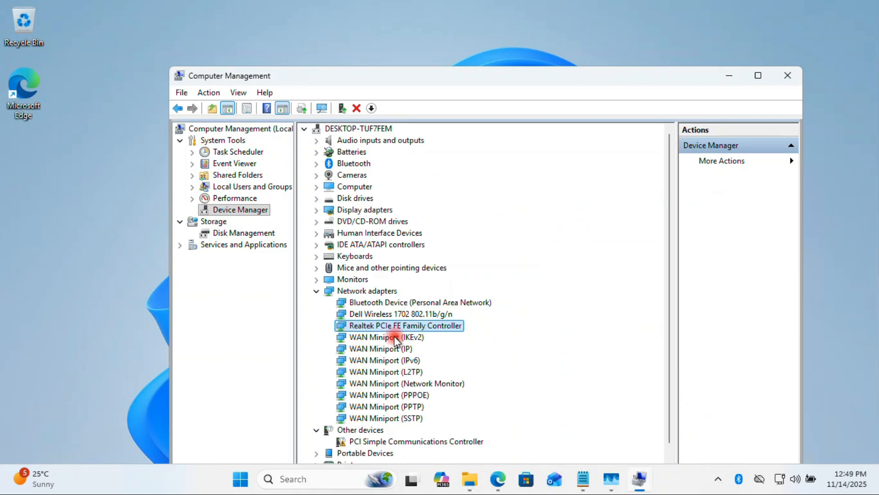
# View the driver information and device options in the Realtek PCIe FE Family Controller's properties, cancel, and close Computer Management.
pyautogui.moveTo(614, 81); pyautogui.dragTo(608, 53)
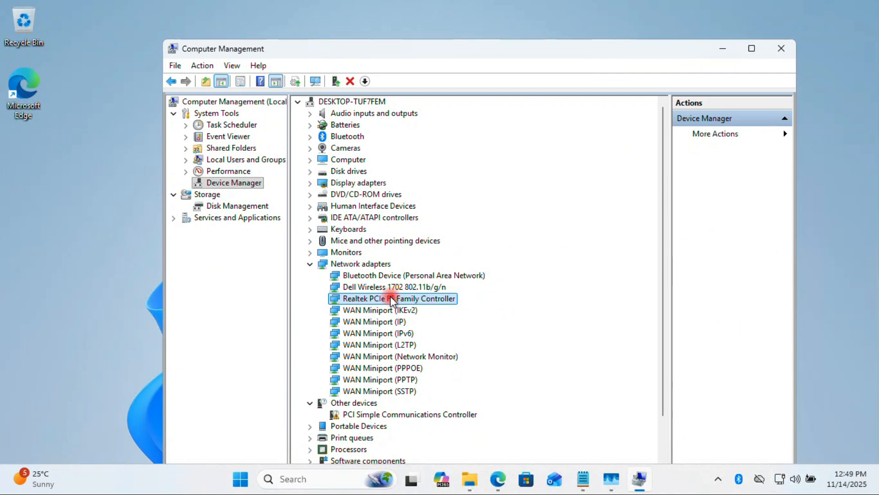
pyautogui.rightClick(374, 296)
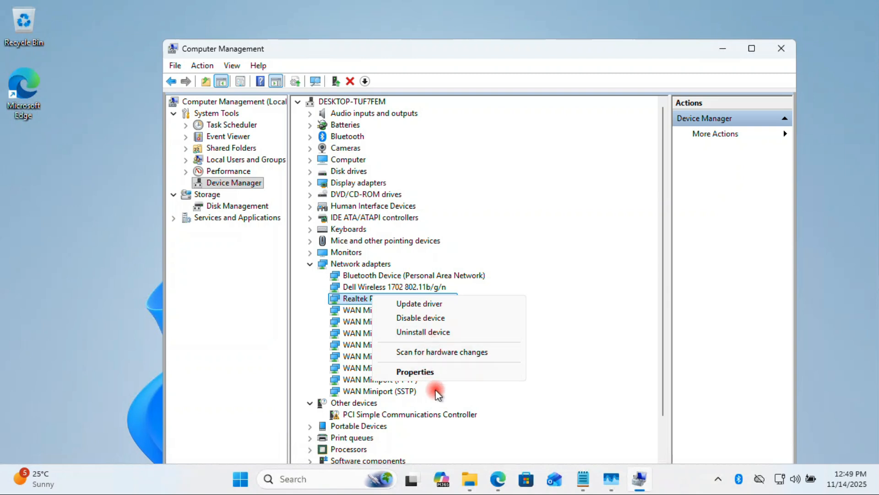
pyautogui.click(417, 372)
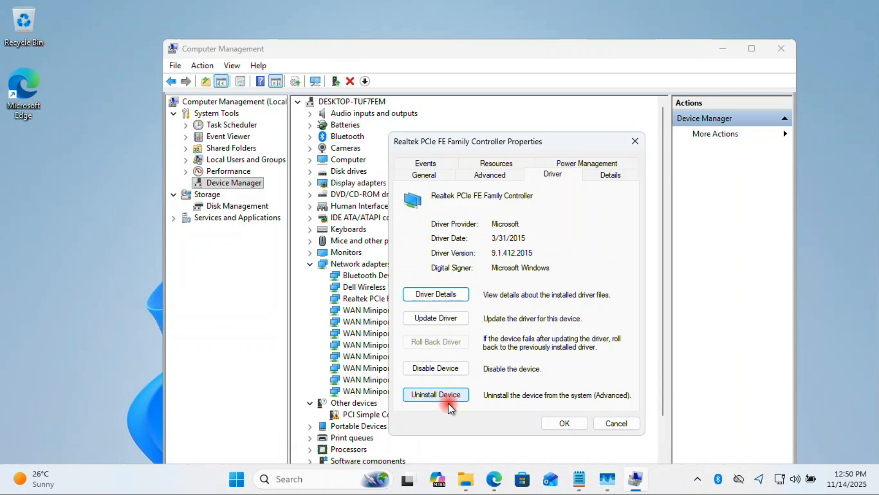
pyautogui.click(616, 423)
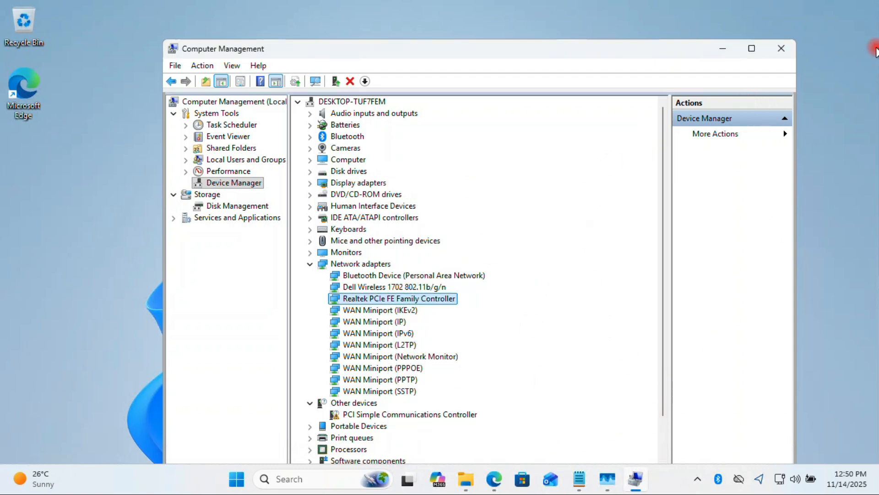
pyautogui.click(781, 49)
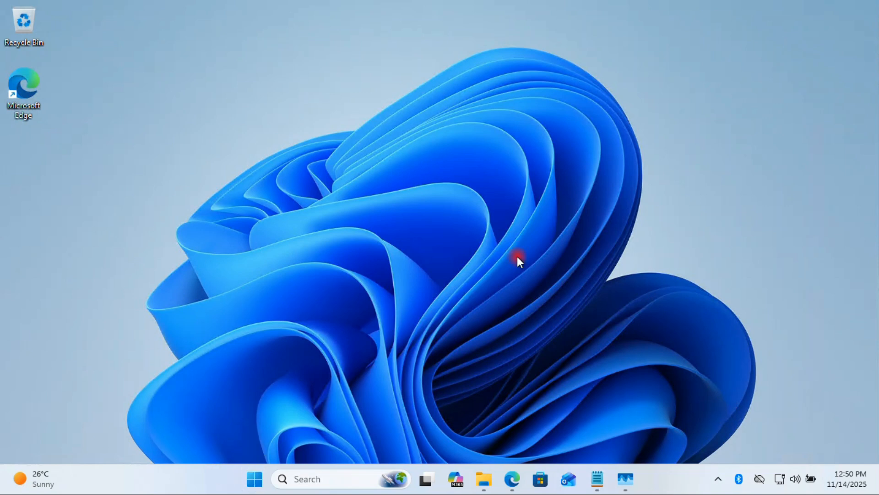
# In the Ethernet network settings, switch the network profile type to Private network and back to Public network (Recommended).
pyautogui.click(254, 479)
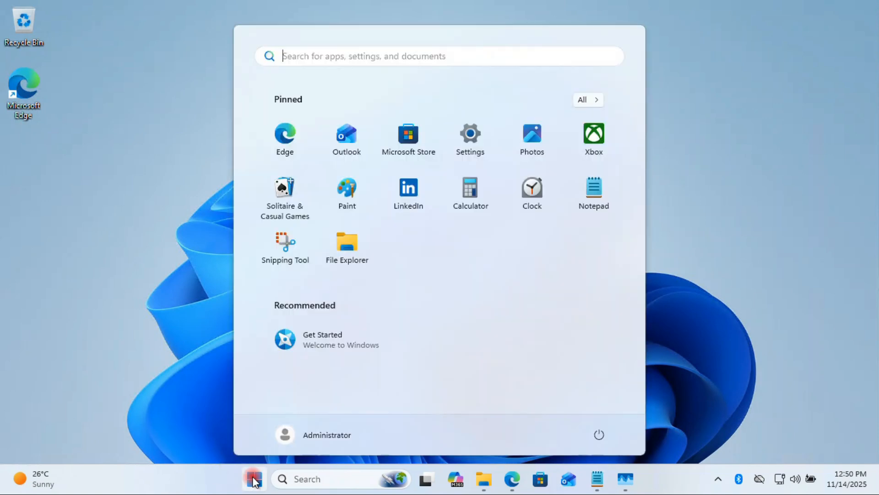
pyautogui.click(478, 137)
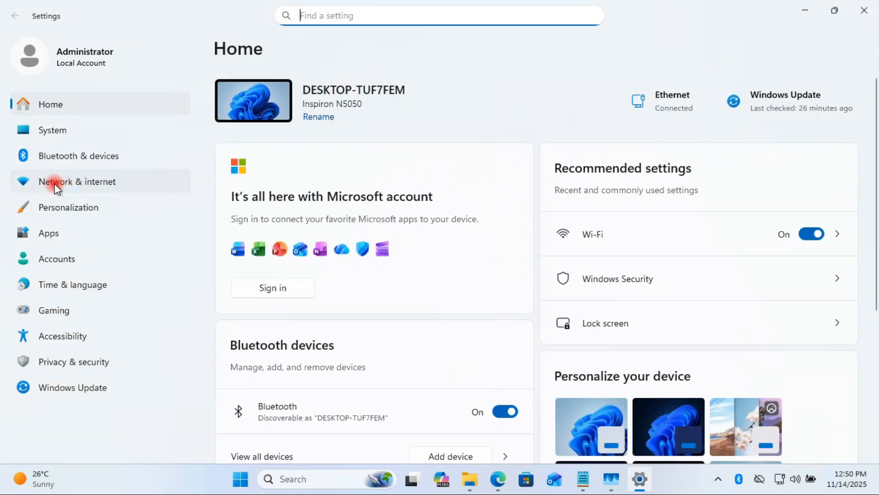
pyautogui.click(87, 182)
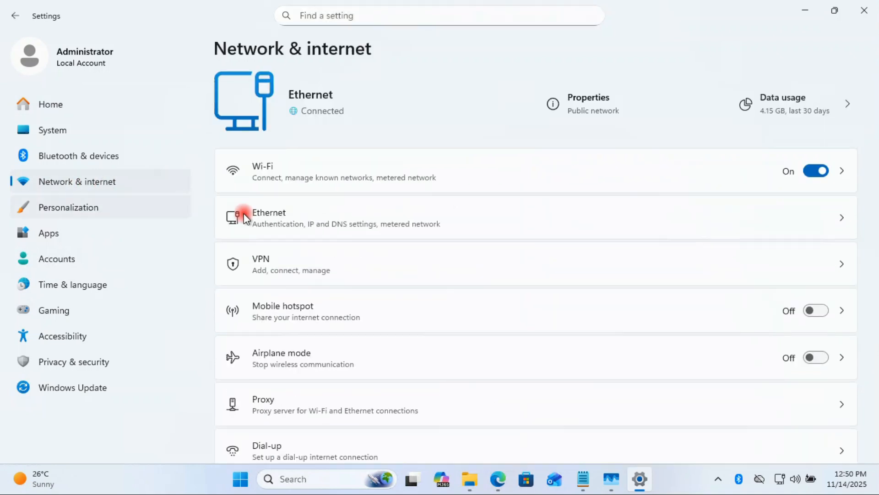
pyautogui.click(304, 216)
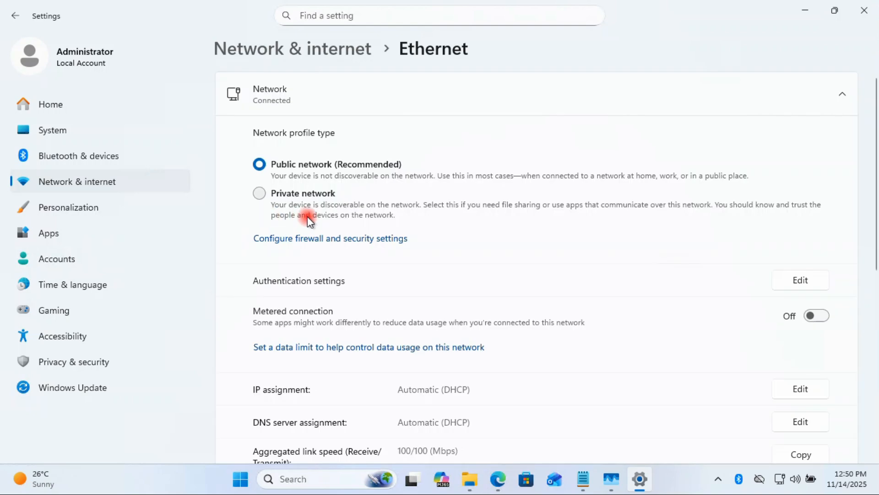
pyautogui.click(263, 192)
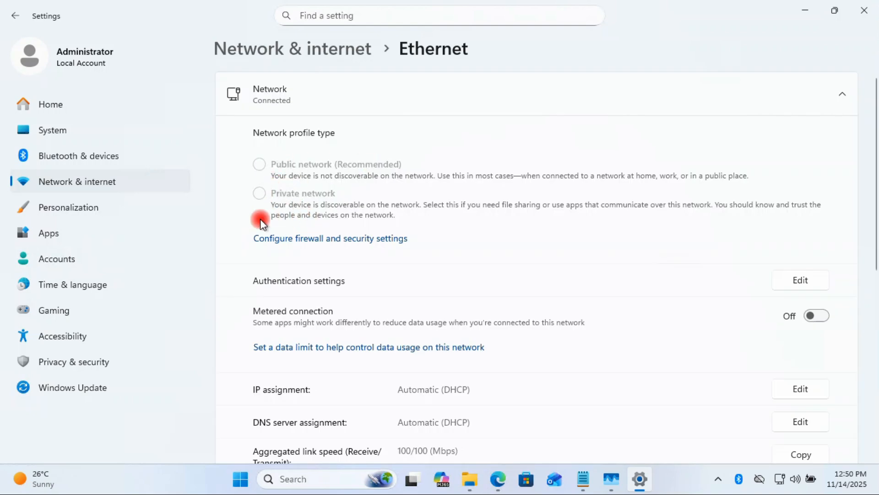
pyautogui.click(259, 165)
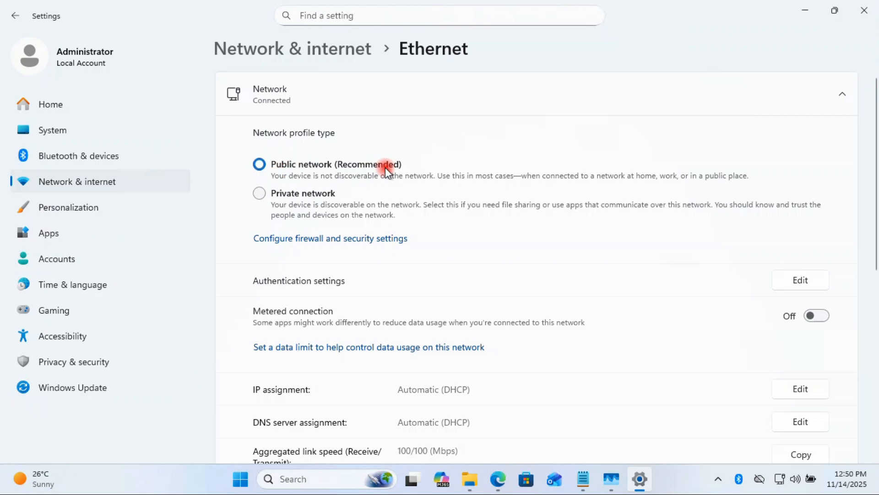
# Review the Ethernet connection's IP and DNS assignment, adapter details and related support links, and close Settings.
pyautogui.scroll(-3, 778, 288)
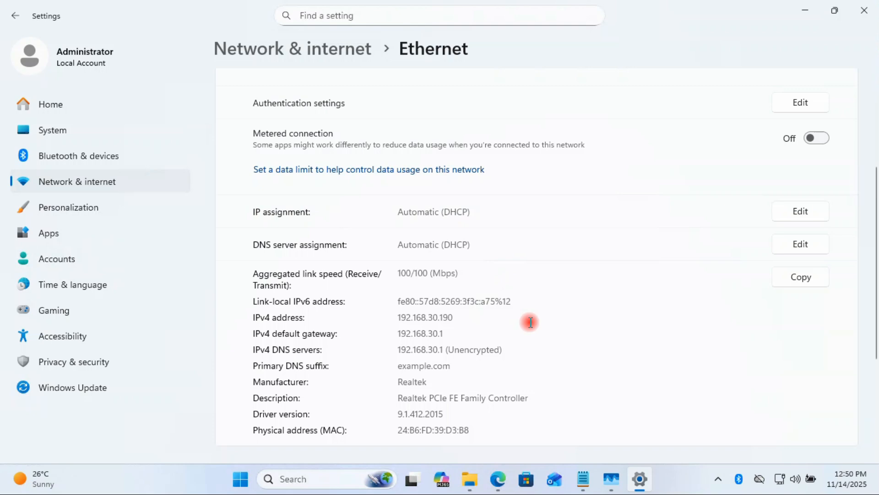
pyautogui.scroll(-3, 530, 322)
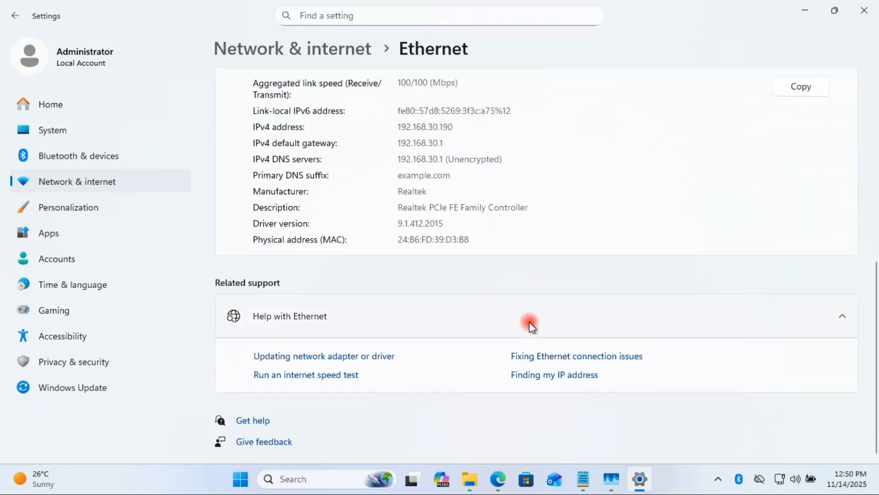
pyautogui.scroll(8, 540, 308)
pyautogui.click(864, 11)
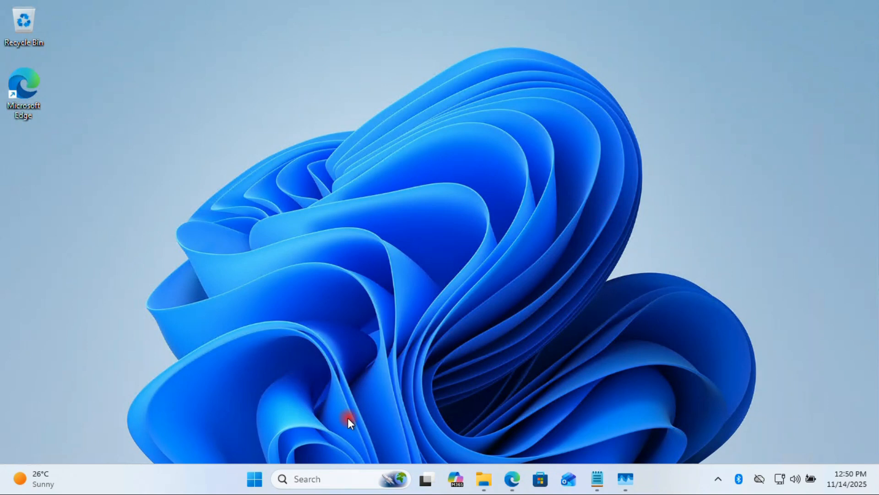
# Reopen Settings from the system page and check the VPN and proxy settings under Network & internet.
pyautogui.rightClick(250, 482)
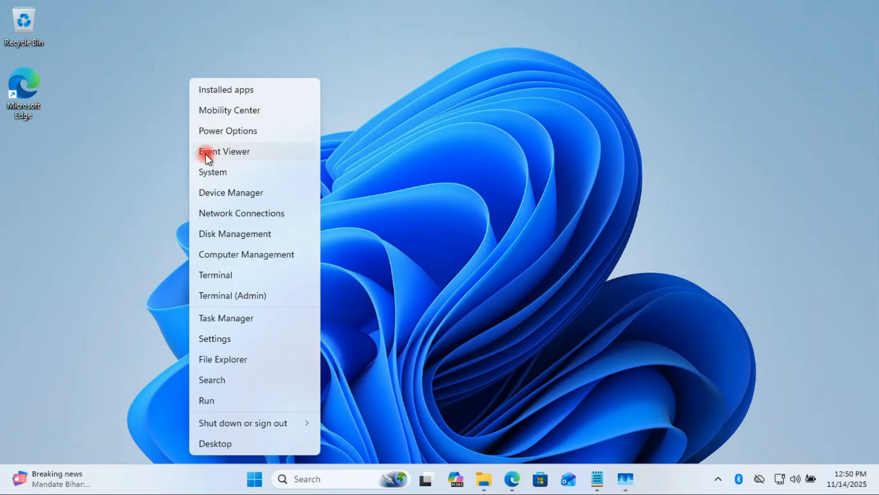
pyautogui.click(219, 177)
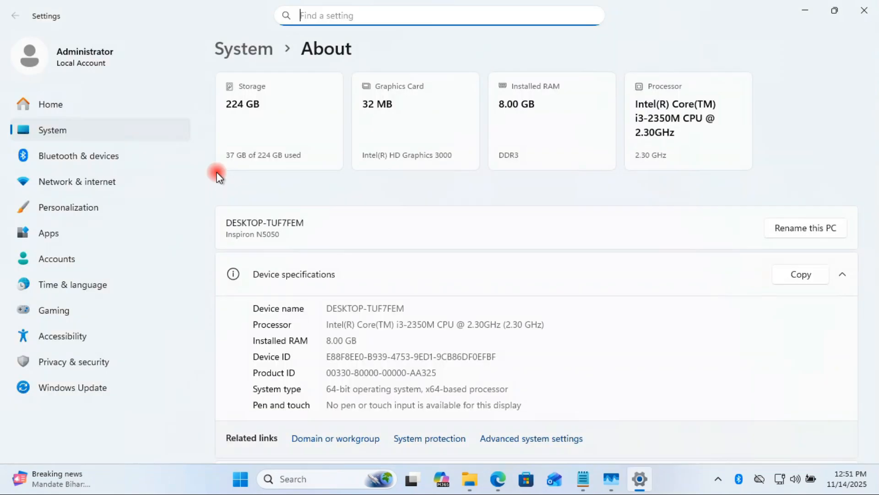
pyautogui.click(97, 187)
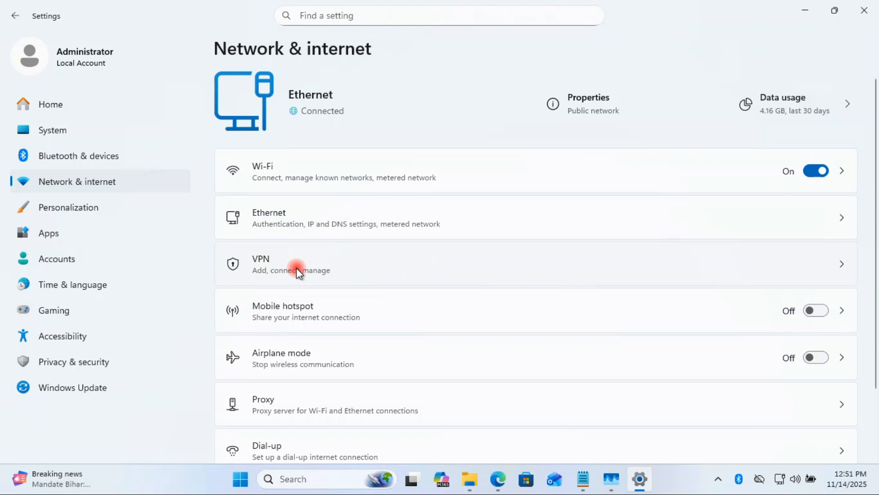
pyautogui.click(840, 262)
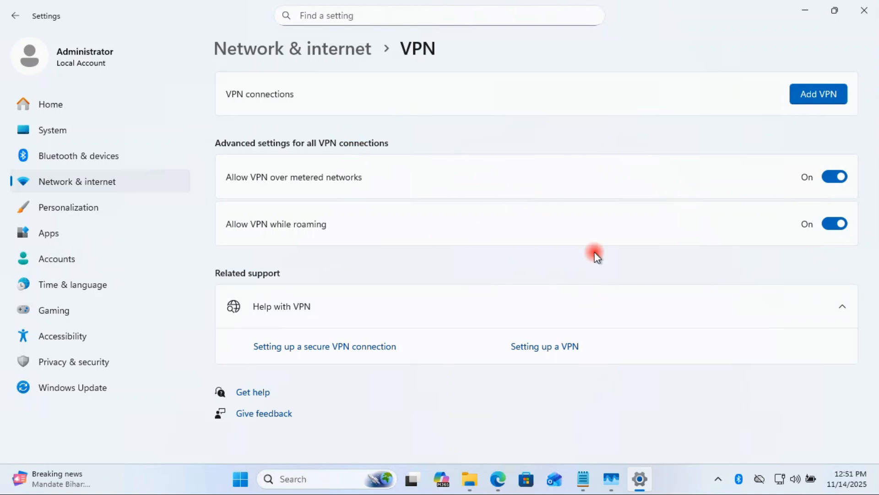
pyautogui.click(19, 17)
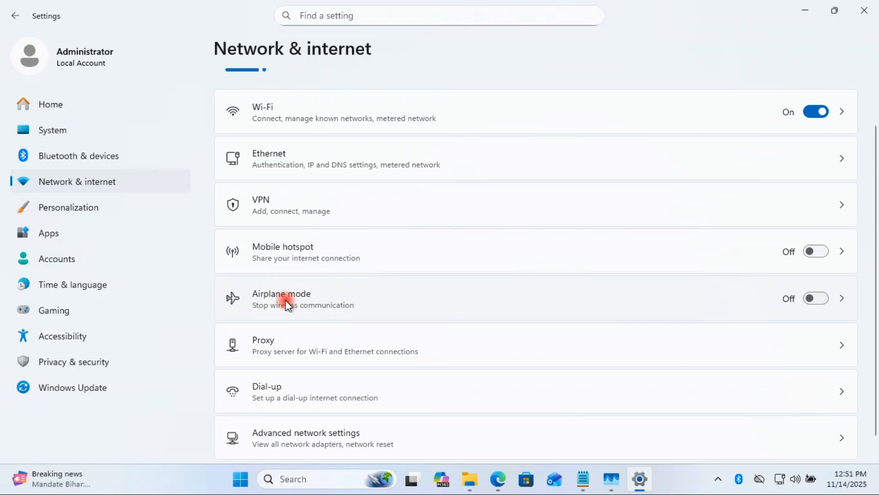
pyautogui.click(317, 345)
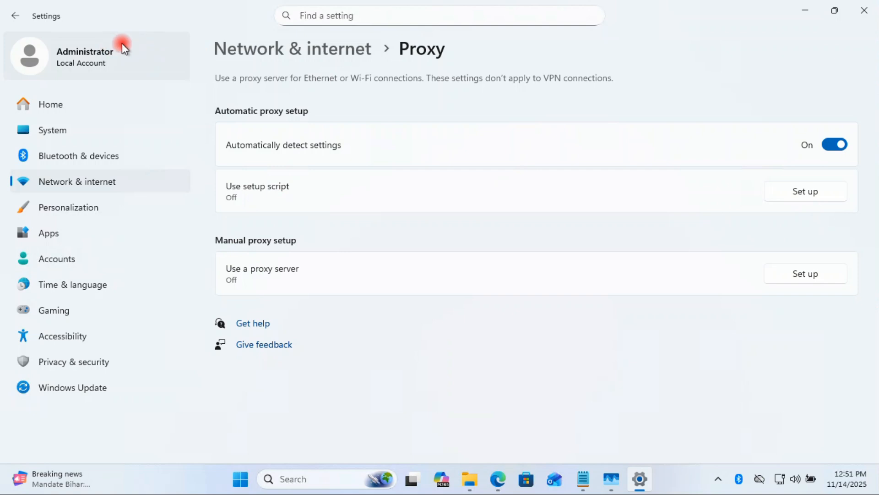
pyautogui.click(14, 15)
# Look through the advanced network settings, open the Network reset page, and close Settings.
pyautogui.scroll(-3, 516, 249)
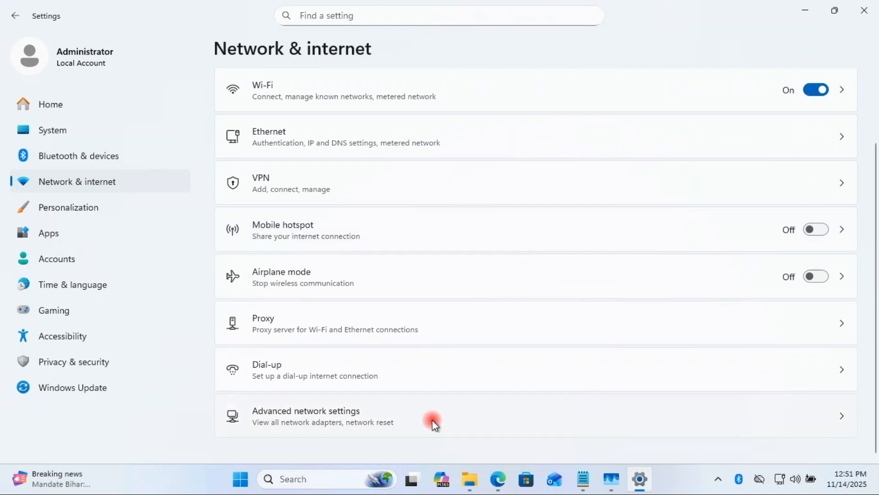
pyautogui.click(293, 421)
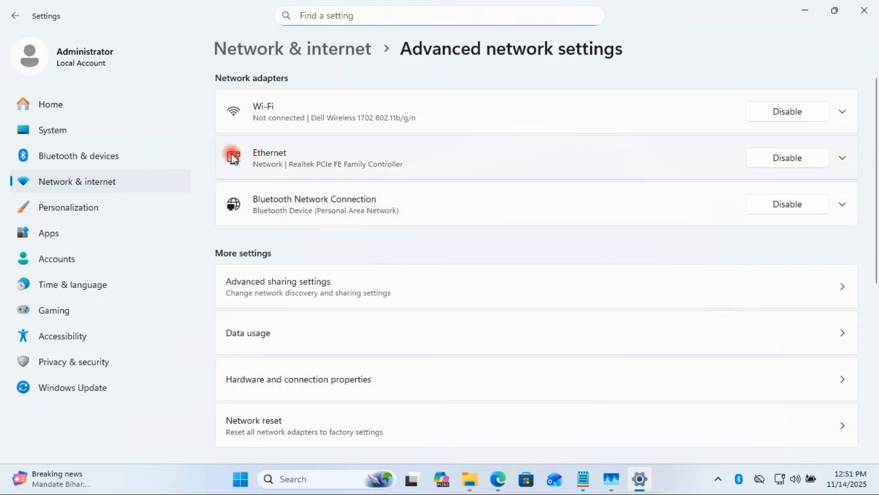
pyautogui.scroll(-2, 409, 328)
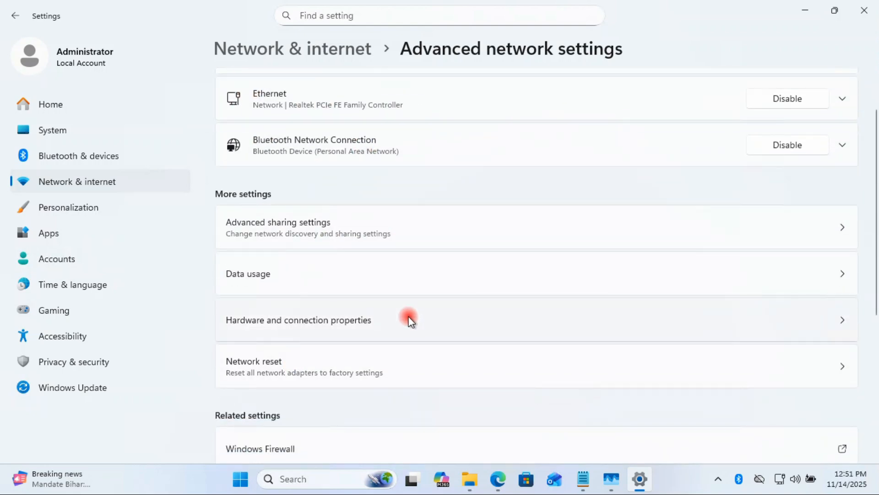
pyautogui.scroll(-3, 312, 250)
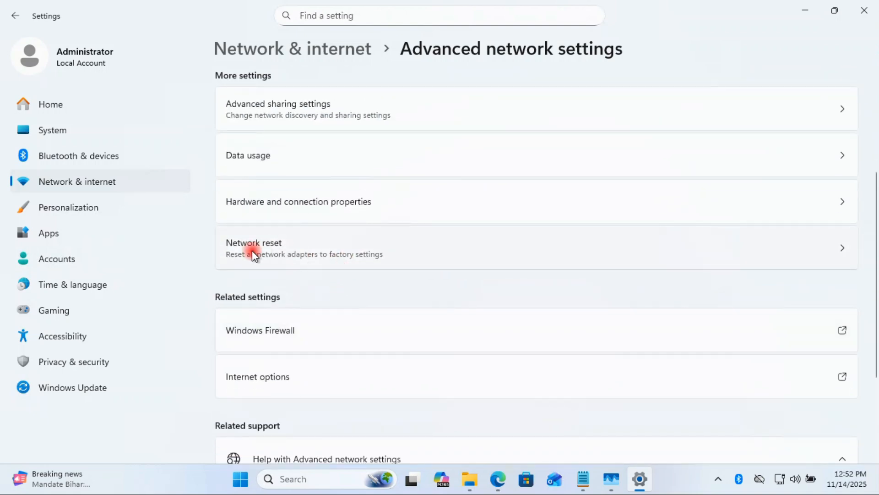
pyautogui.click(837, 253)
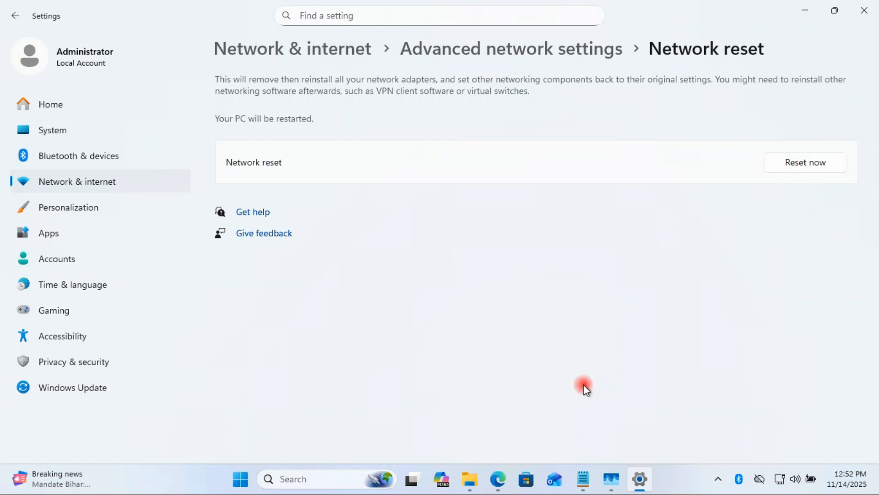
pyautogui.moveTo(646, 478)
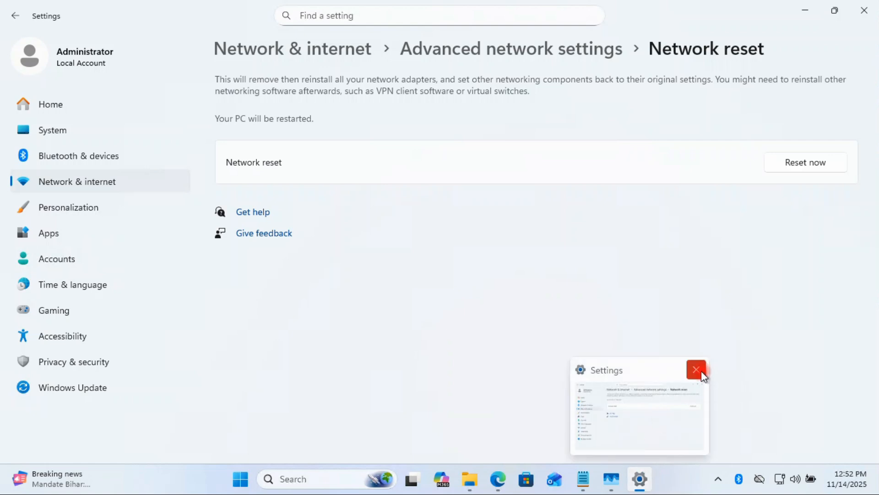
pyautogui.click(696, 369)
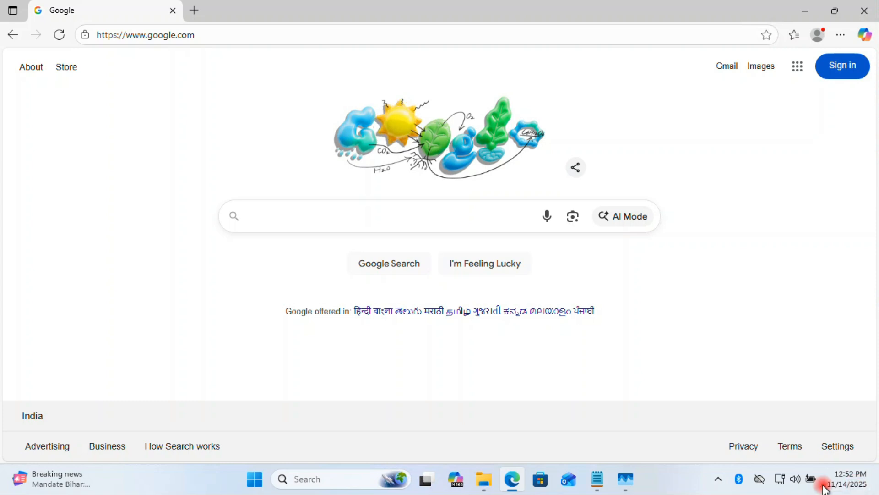
# Open the date and time settings, check the automatic time and time zone options, and close Settings.
pyautogui.rightClick(853, 486)
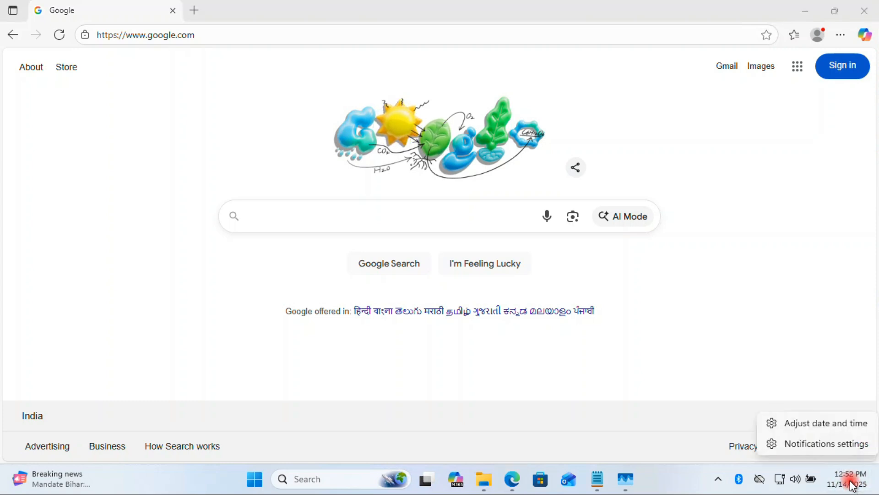
pyautogui.click(830, 424)
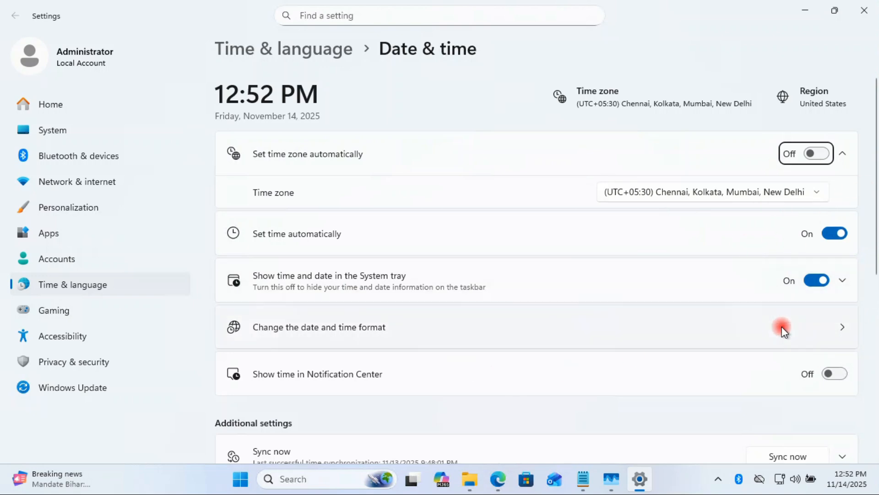
pyautogui.click(864, 10)
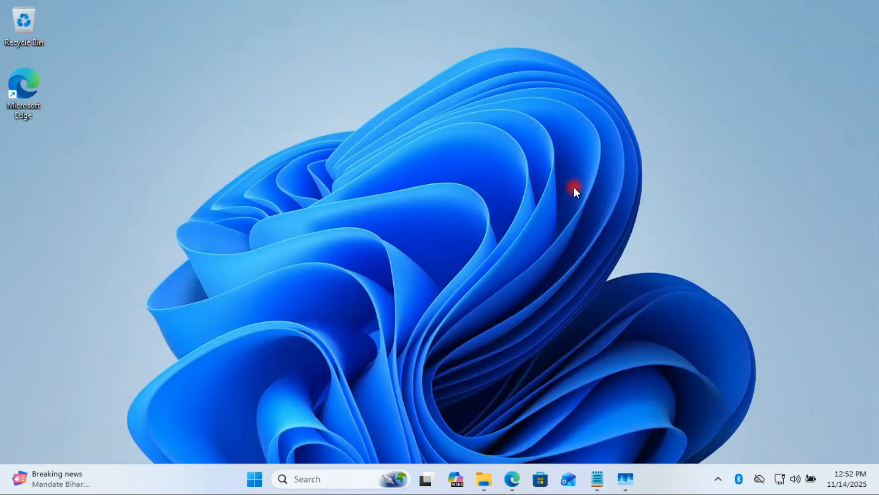
# In the Edge browser, search Google for "dell laptop drivers download" and open Dell's Drivers & Downloads page.
pyautogui.click(512, 478)
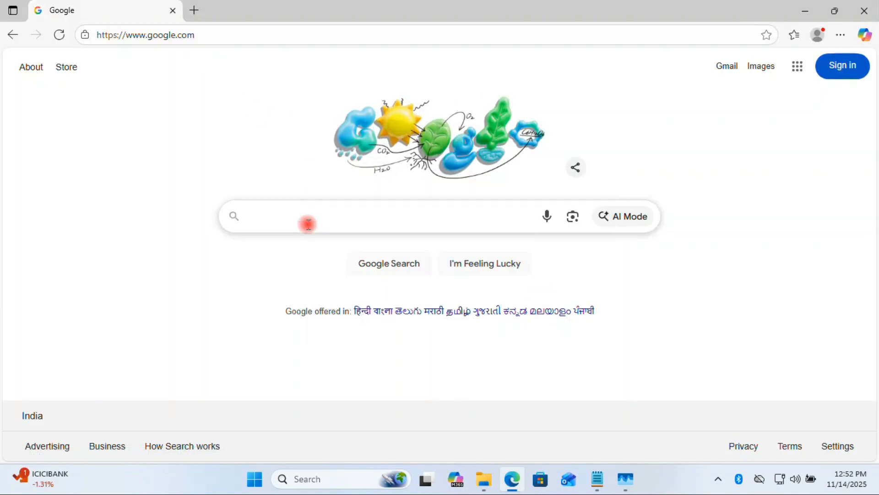
pyautogui.write('d')
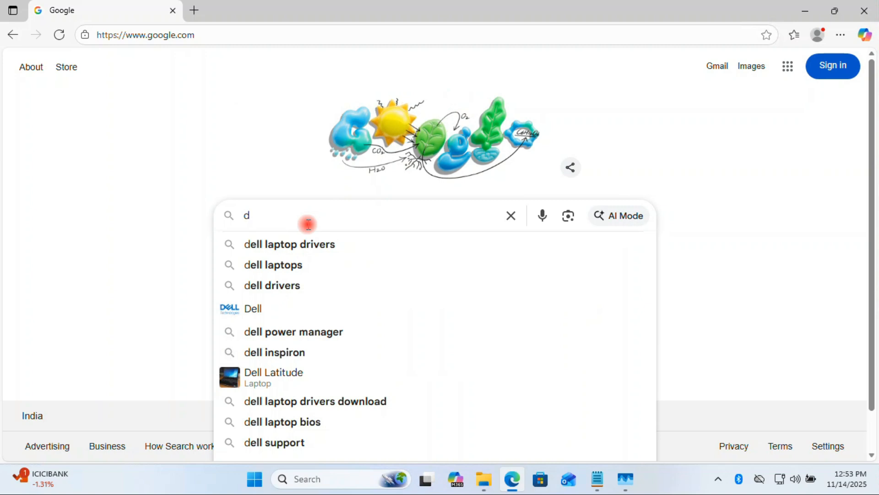
pyautogui.write('ell')
pyautogui.press('Down')
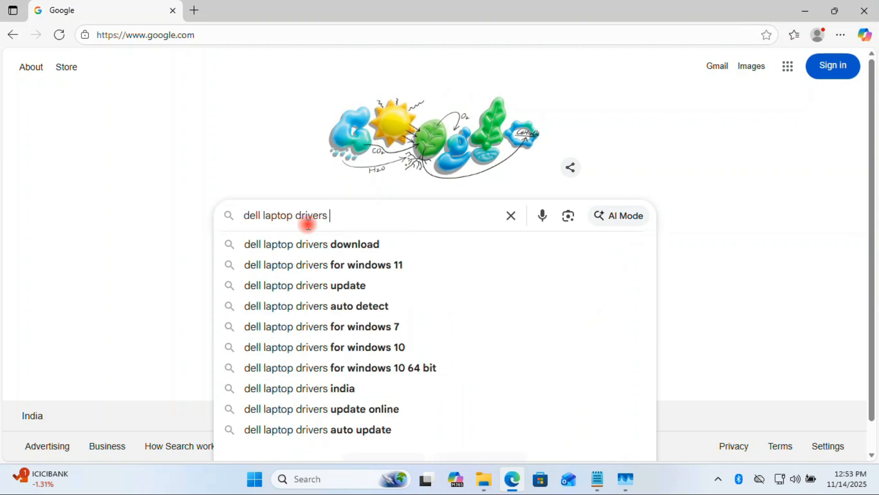
pyautogui.press('Down')
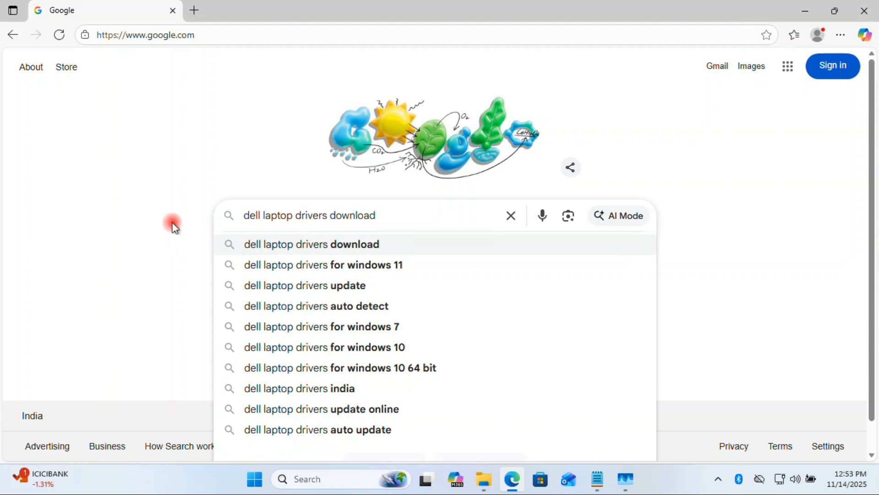
pyautogui.press('Return')
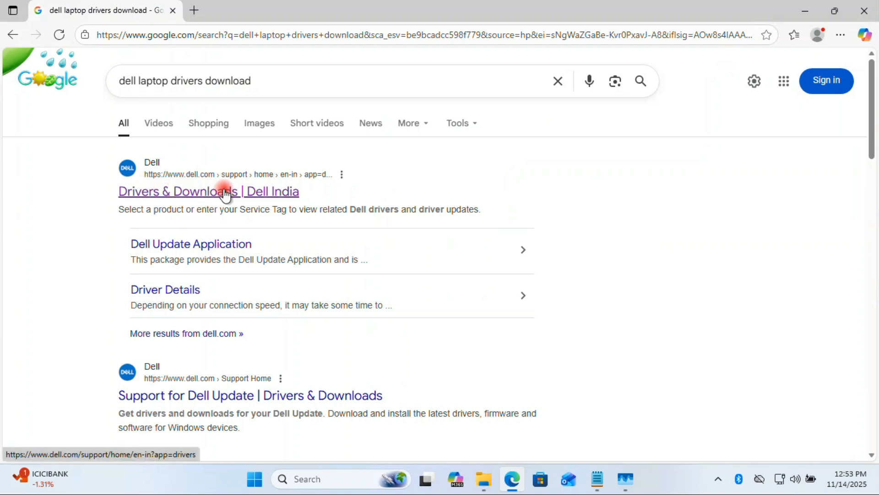
pyautogui.click(224, 193)
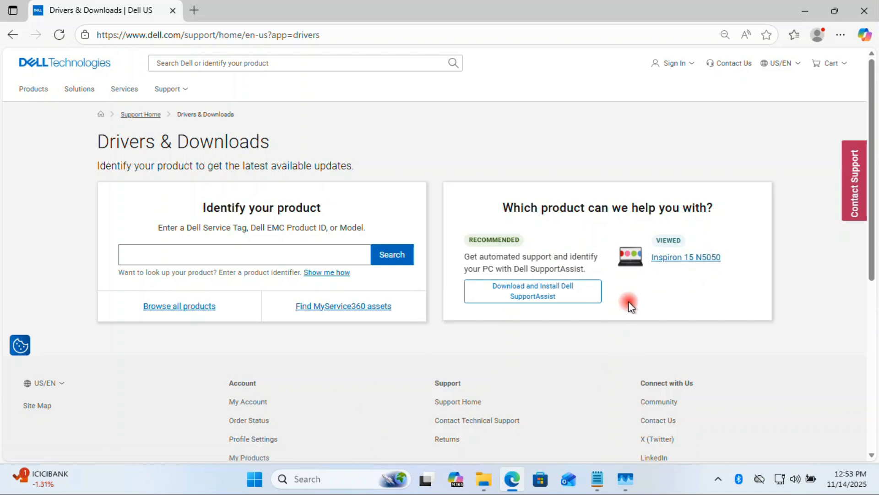
# Run msinfo32, find the System Model in System Information, and move its window down to uncover the Dell page.
pyautogui.rightClick(254, 481)
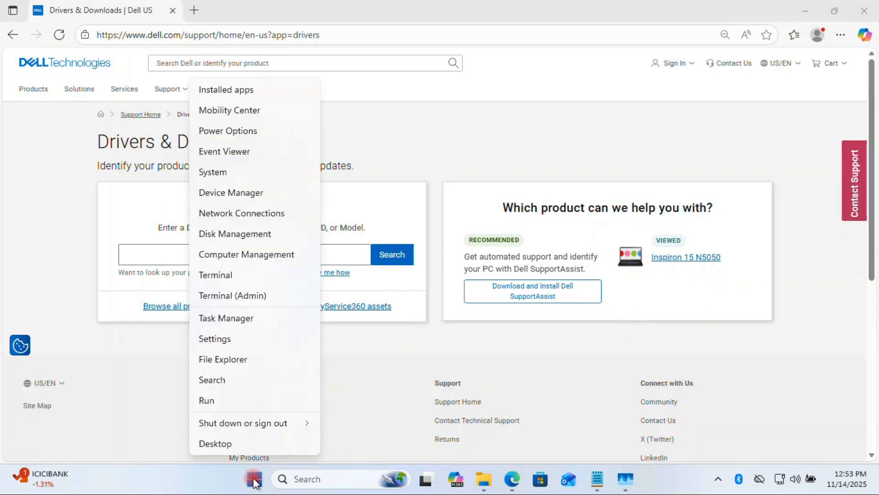
pyautogui.click(228, 403)
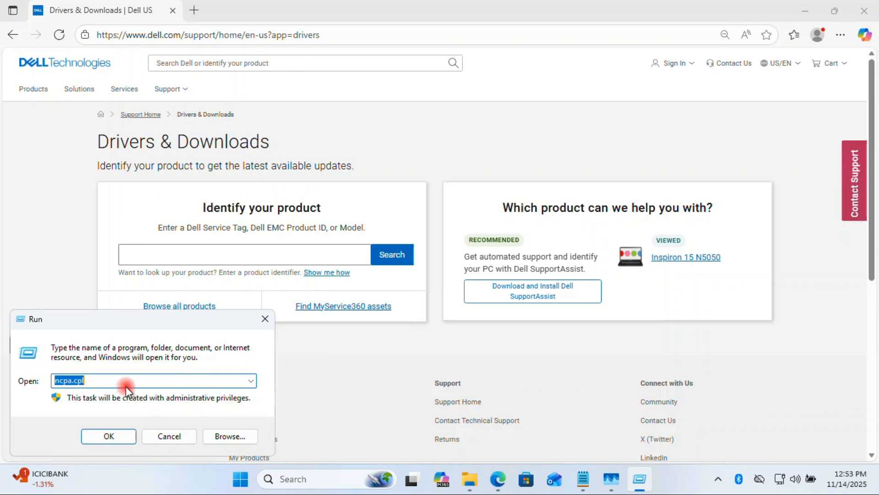
pyautogui.write('ms')
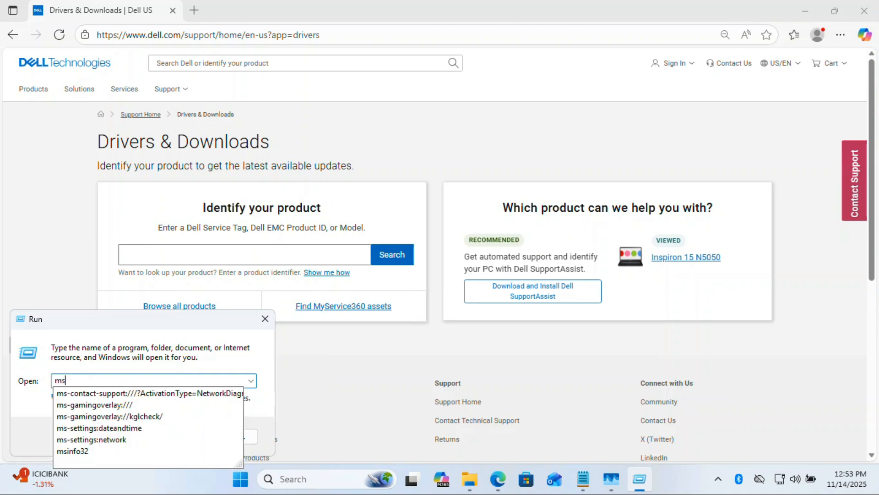
pyautogui.write('info32')
pyautogui.click(126, 386)
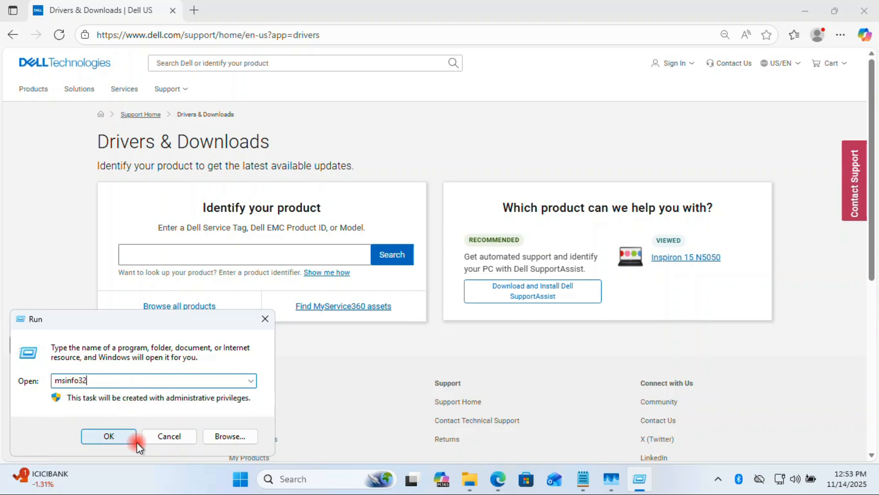
pyautogui.click(115, 436)
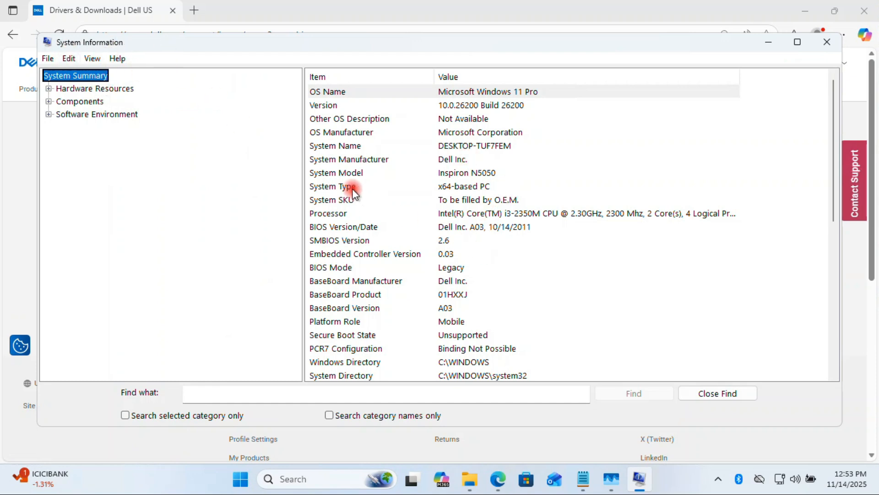
pyautogui.click(329, 175)
pyautogui.moveTo(685, 50); pyautogui.dragTo(700, 304)
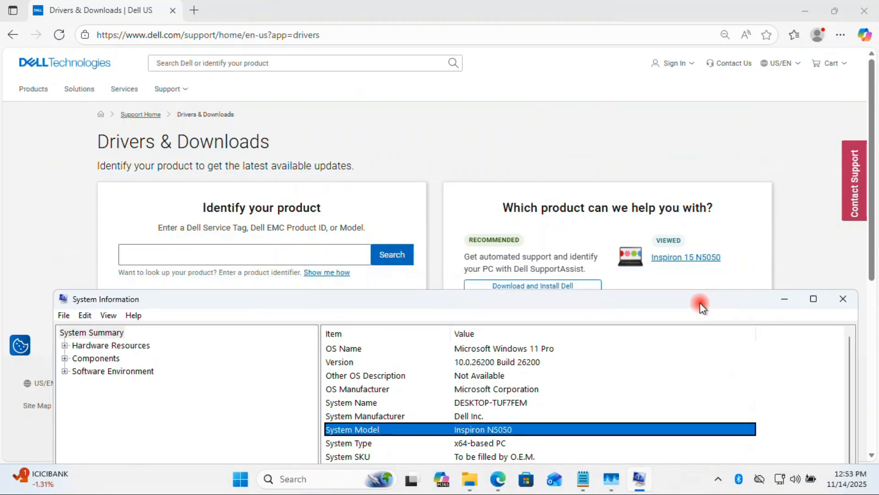
# Review Dell's product identification instructions alongside the System Model in System Information, and show the product suggestions on the Dell page.
pyautogui.click(176, 227)
pyautogui.moveTo(175, 228); pyautogui.dragTo(366, 226)
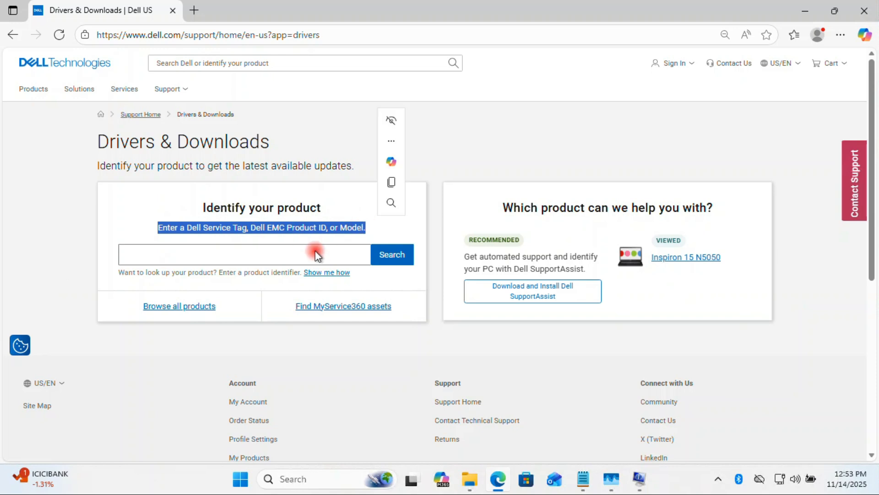
pyautogui.click(344, 227)
pyautogui.doubleClick(344, 227)
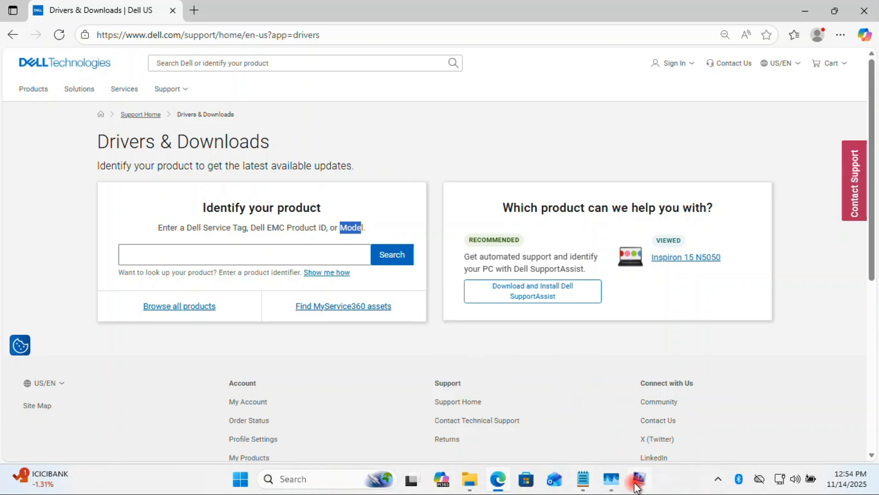
pyautogui.click(639, 478)
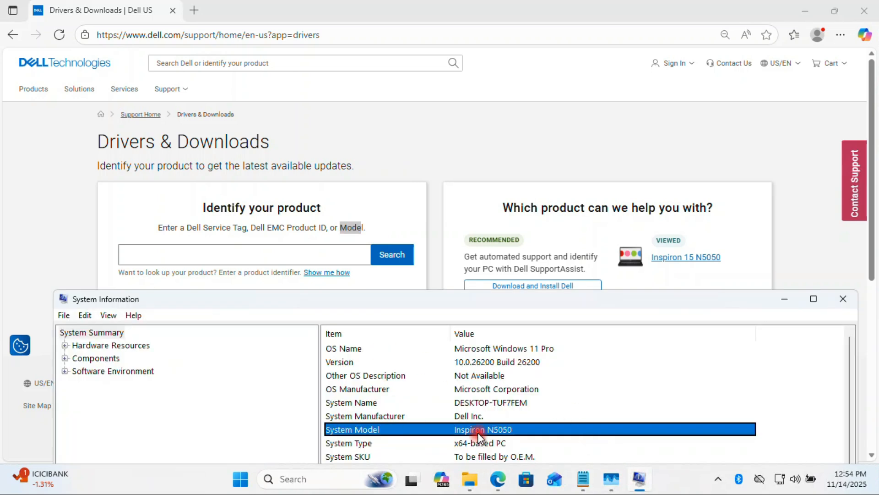
pyautogui.click(211, 257)
pyautogui.click(227, 257)
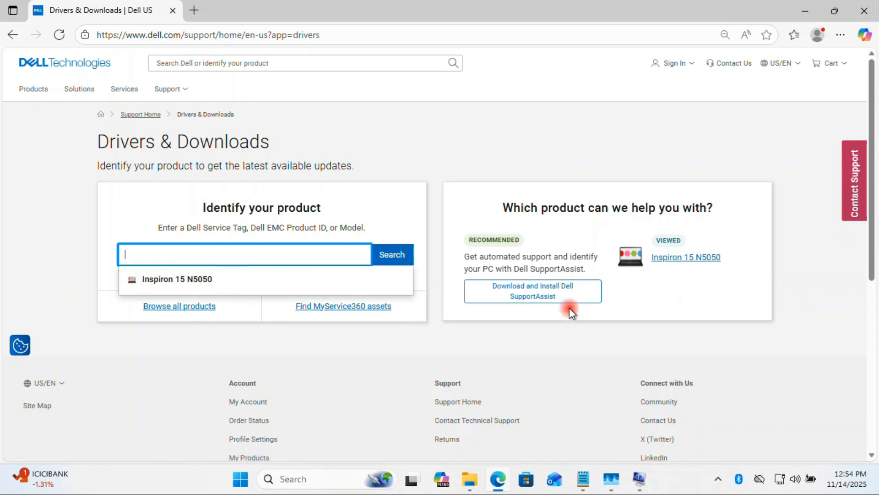
# Download the Dell SupportAssist launcher from the Drivers & Downloads page and close the installation instructions.
pyautogui.click(541, 302)
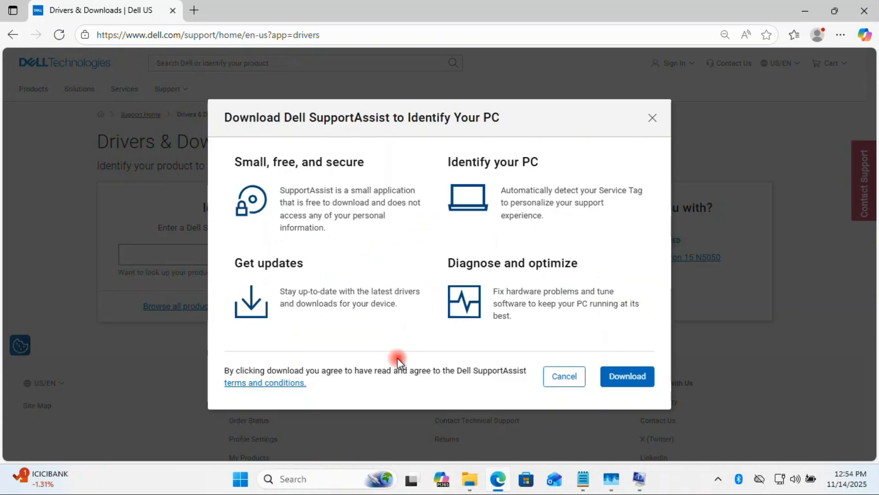
pyautogui.click(627, 384)
pyautogui.click(614, 381)
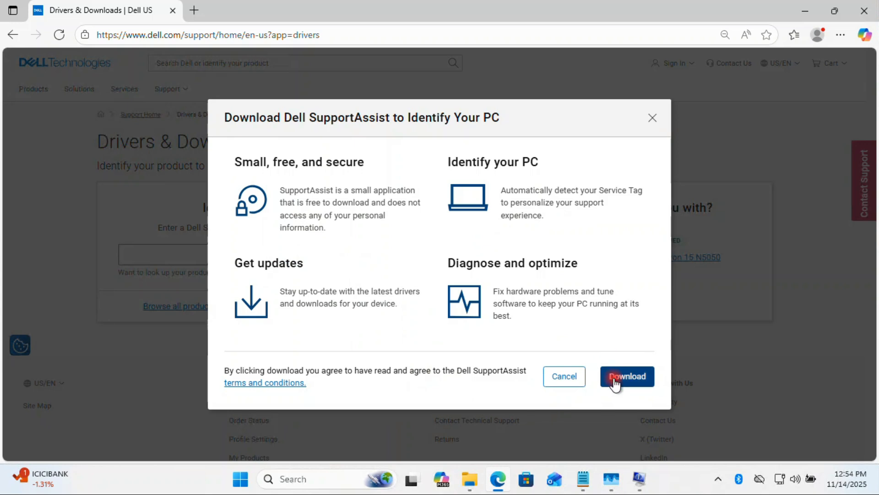
pyautogui.click(613, 378)
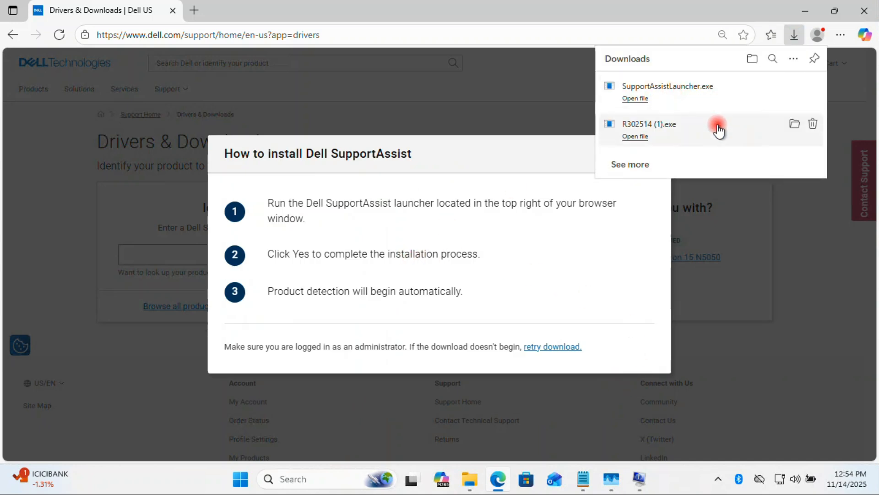
pyautogui.click(528, 157)
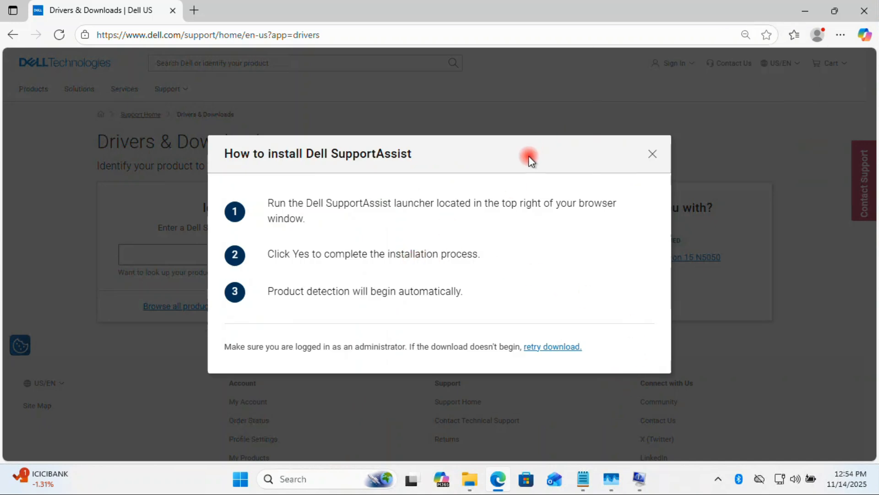
pyautogui.click(652, 154)
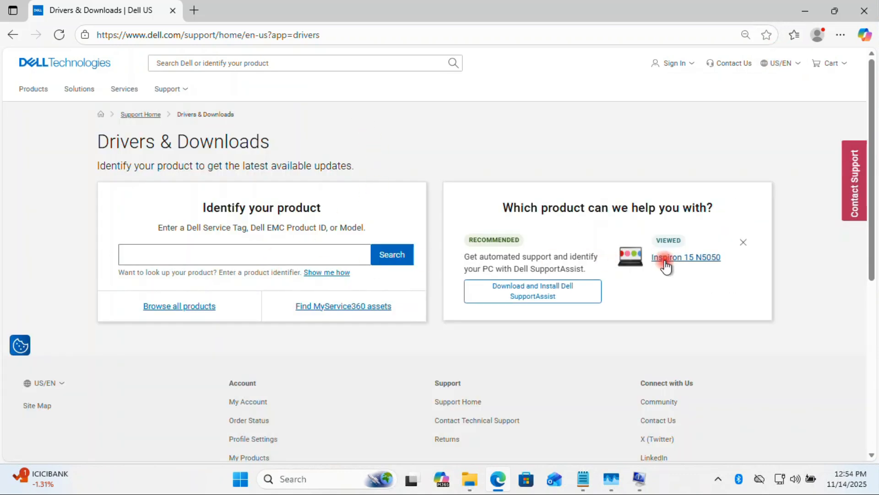
# Identify the product as Inspiron 15 N5050 to open its driver page, and dismiss the Virtual Assistant message.
pyautogui.click(257, 255)
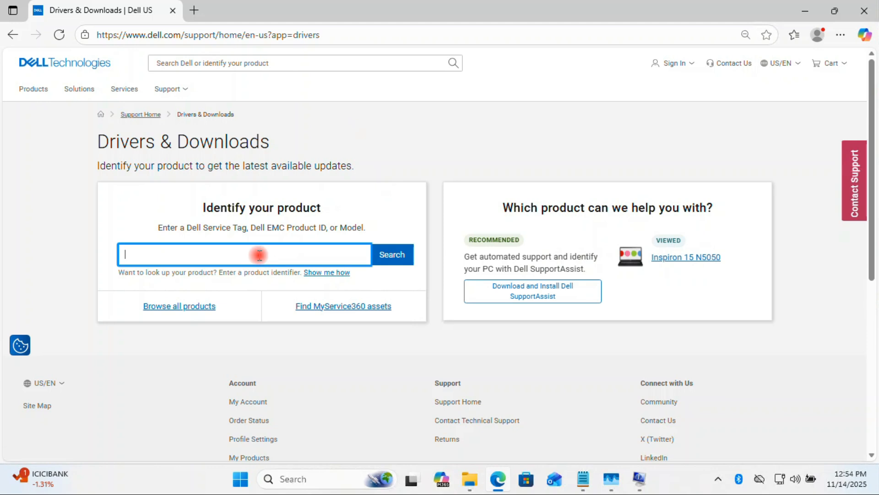
pyautogui.click(192, 284)
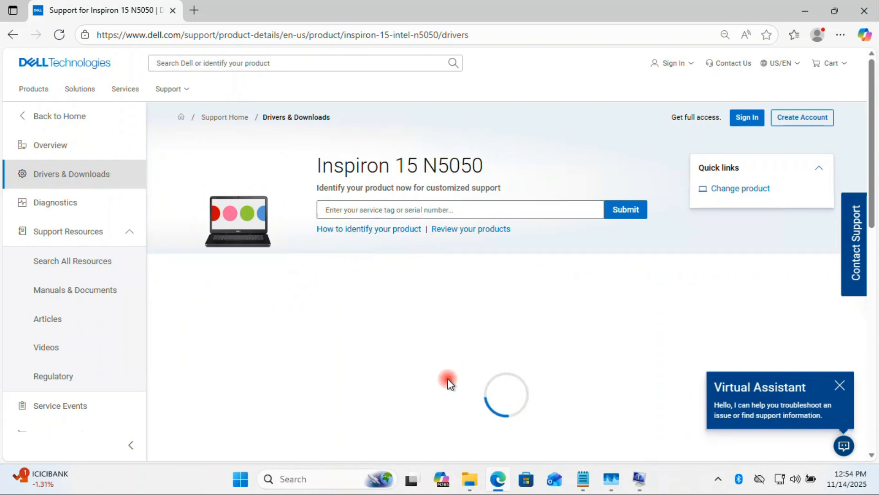
pyautogui.click(840, 387)
# Select the Realtek RTL8111E-VB Gigabit and RTL8105E-VB 10/100 Ethernet Controller Driver in the driver list and download it.
pyautogui.scroll(-4, 869, 201)
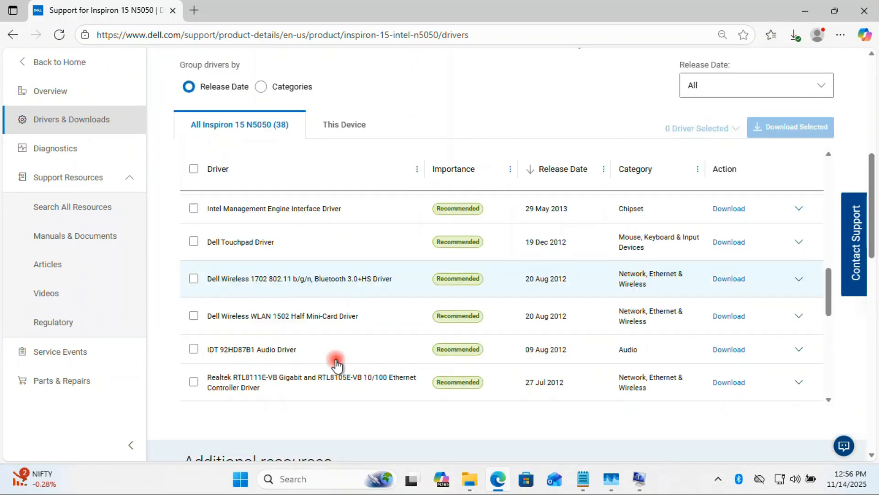
pyautogui.scroll(-2, 335, 357)
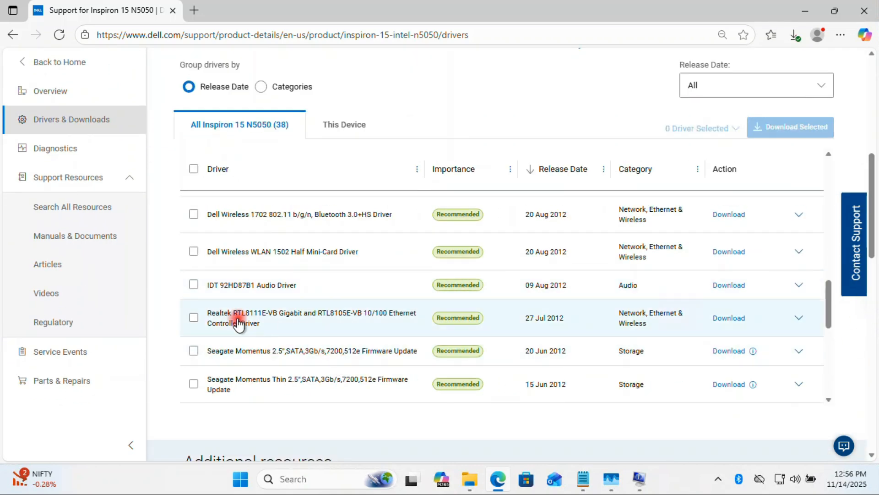
pyautogui.click(194, 318)
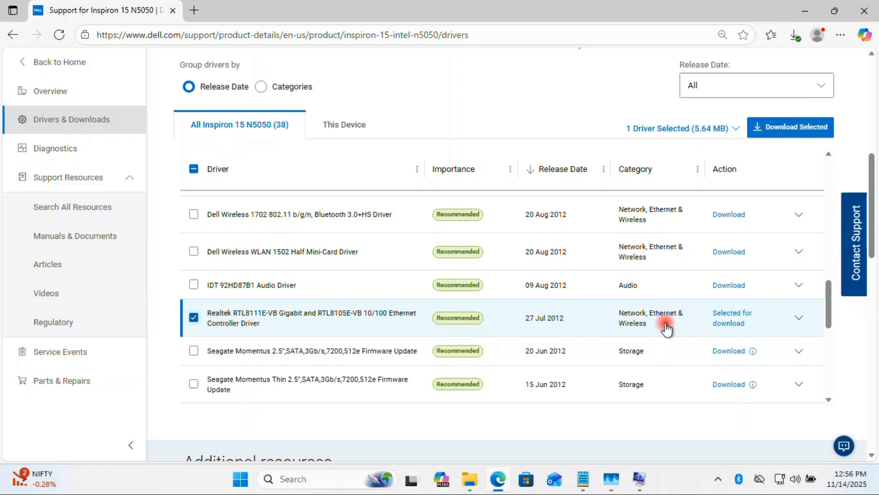
pyautogui.click(787, 130)
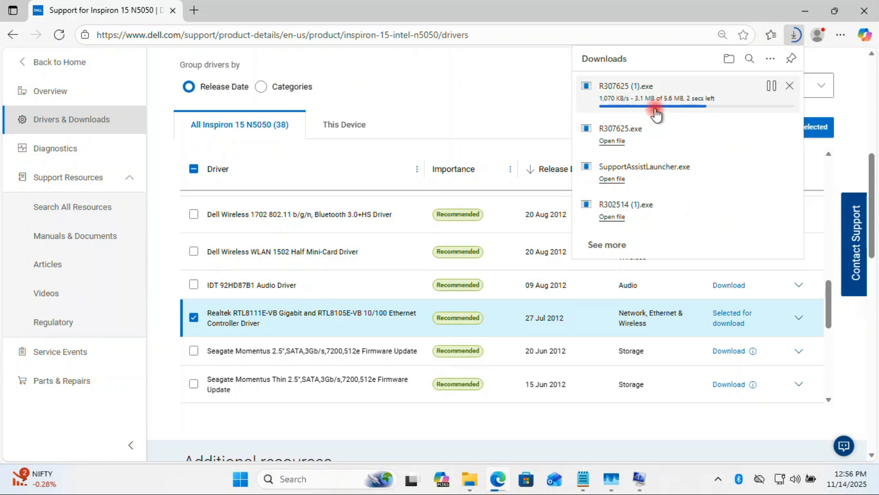
# In File Explorer's Downloads folder, run the newest driver installer, R307625 (1), as administrator.
pyautogui.click(471, 482)
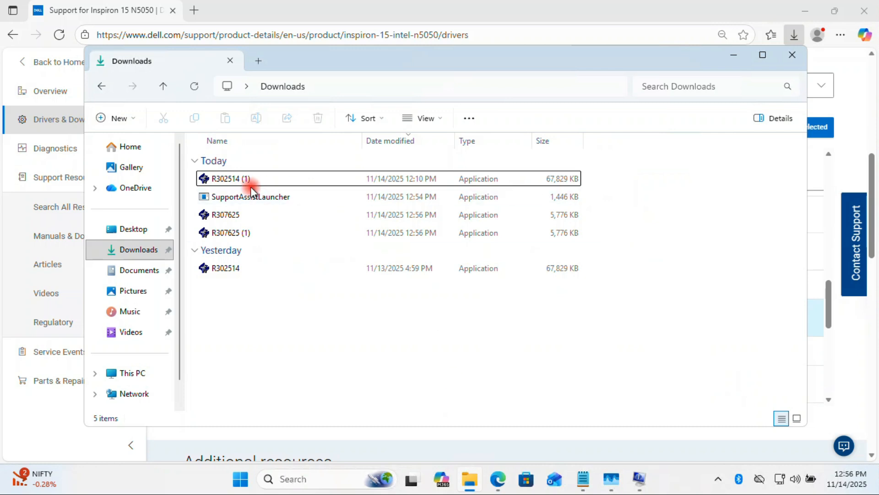
pyautogui.click(128, 251)
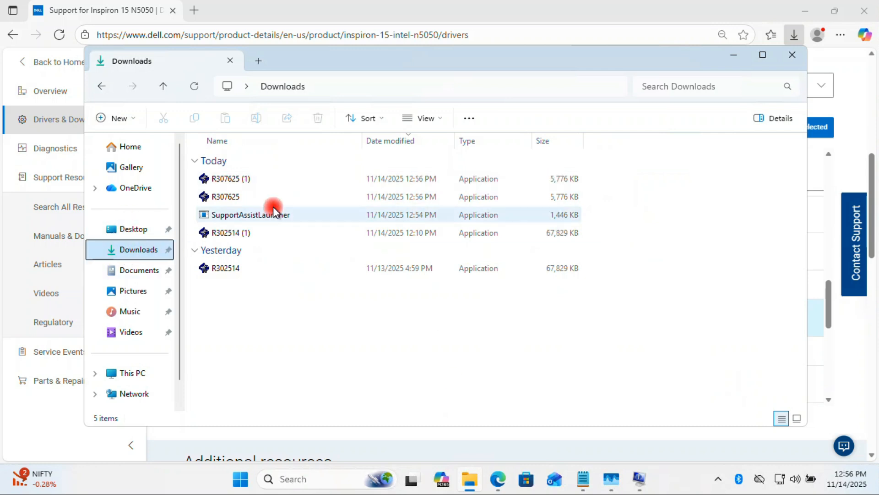
pyautogui.click(238, 177)
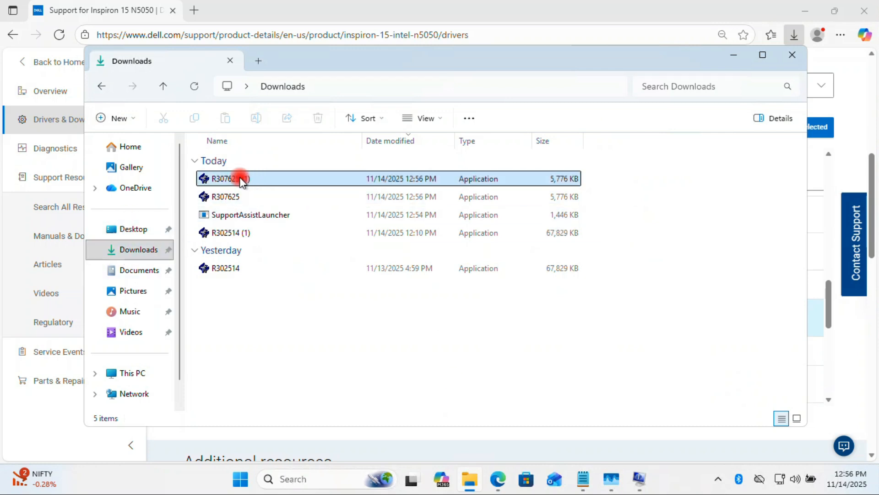
pyautogui.rightClick(240, 178)
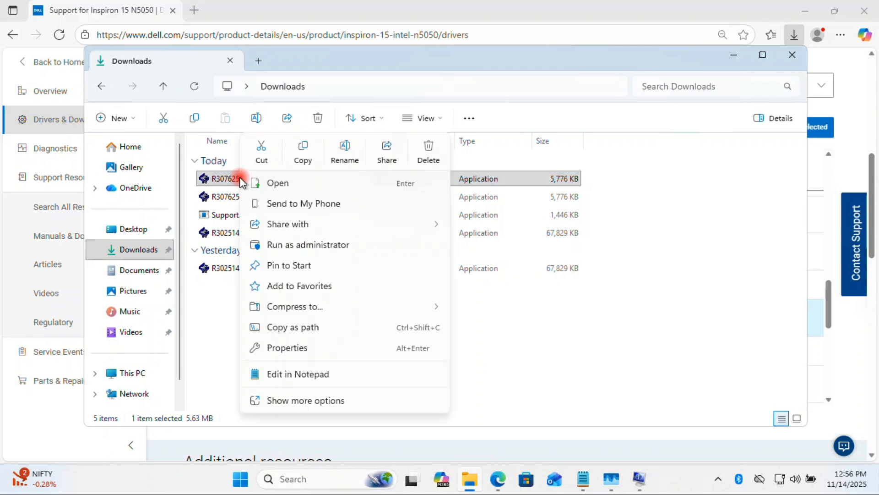
pyautogui.click(279, 248)
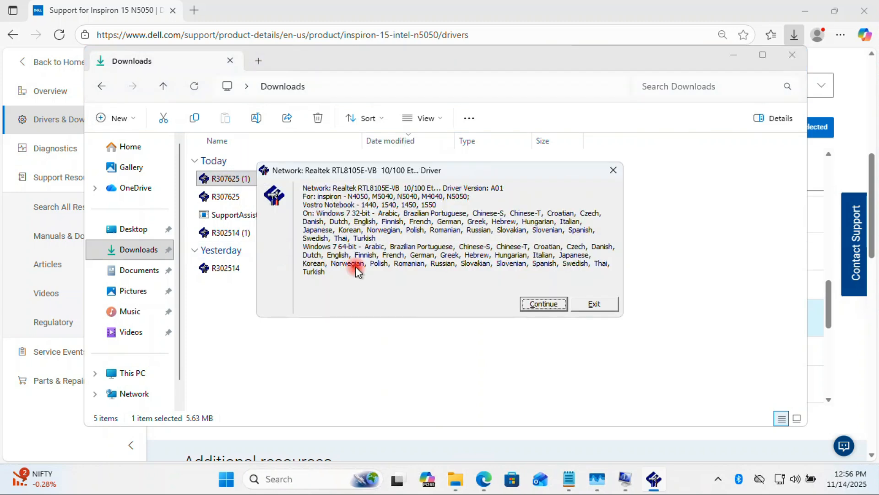
# Continue the Realtek driver installer to its unzip folder selection, and clear the desktop around it by minimizing Downloads and the browser and closing System Information.
pyautogui.click(543, 304)
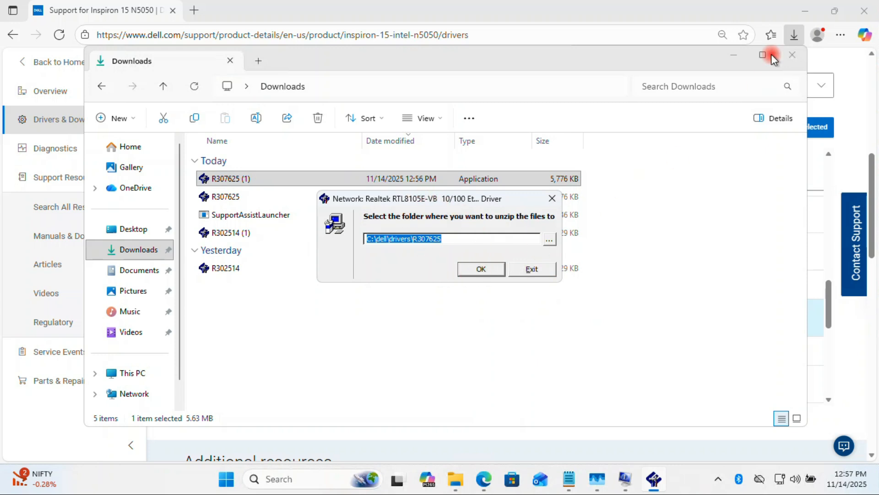
pyautogui.click(734, 54)
pyautogui.click(804, 9)
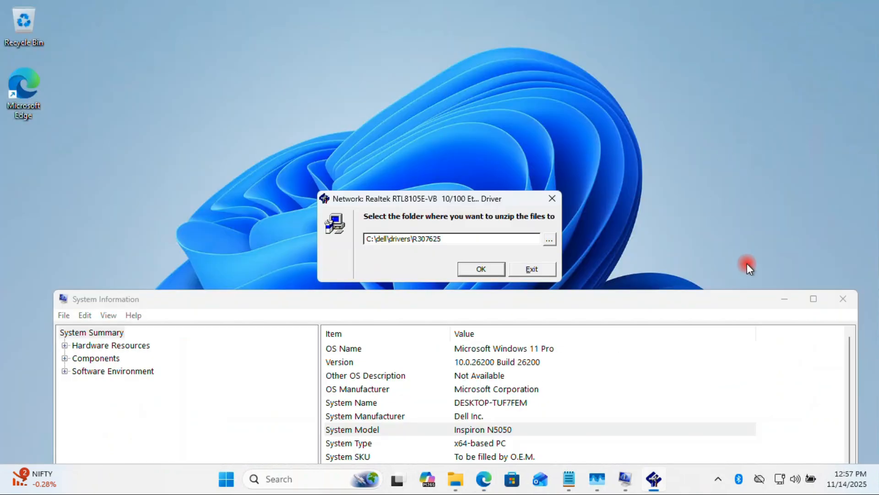
pyautogui.click(845, 300)
pyautogui.moveTo(414, 202); pyautogui.dragTo(435, 132)
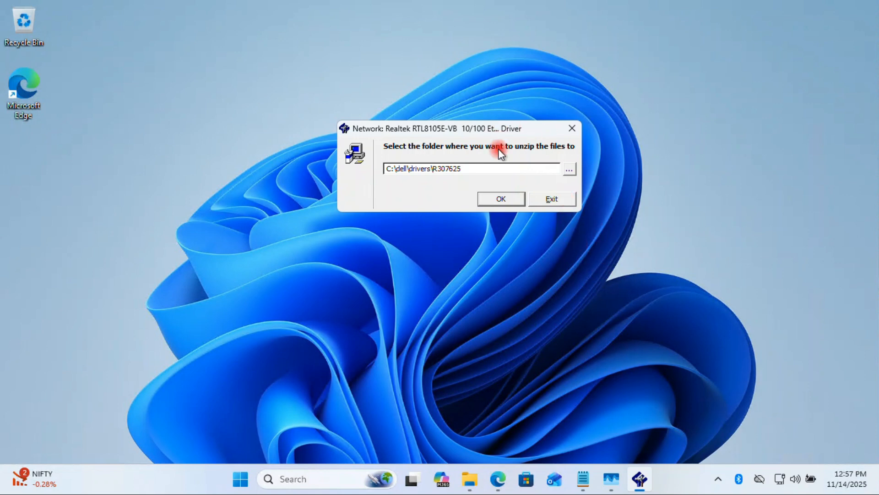
# Display the computer's power options to view Restart, and dismiss them without choosing one.
pyautogui.click(241, 477)
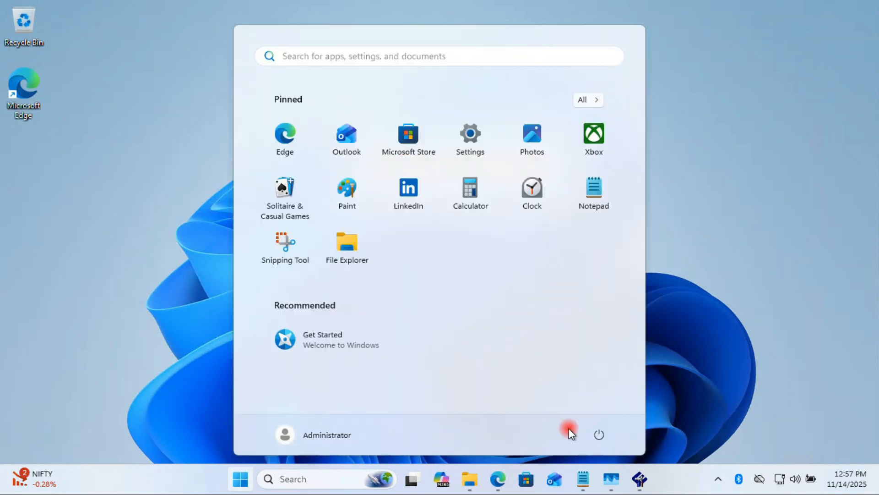
pyautogui.click(603, 433)
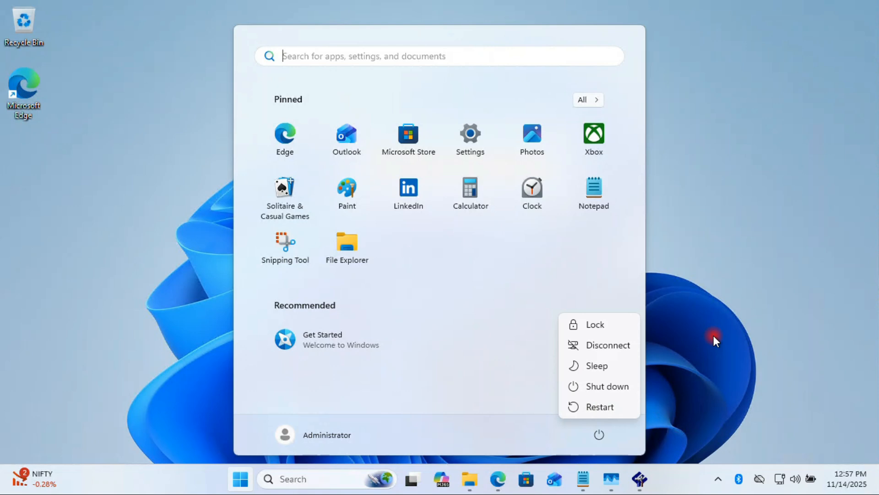
pyautogui.press('Escape')
pyautogui.press('Escape')
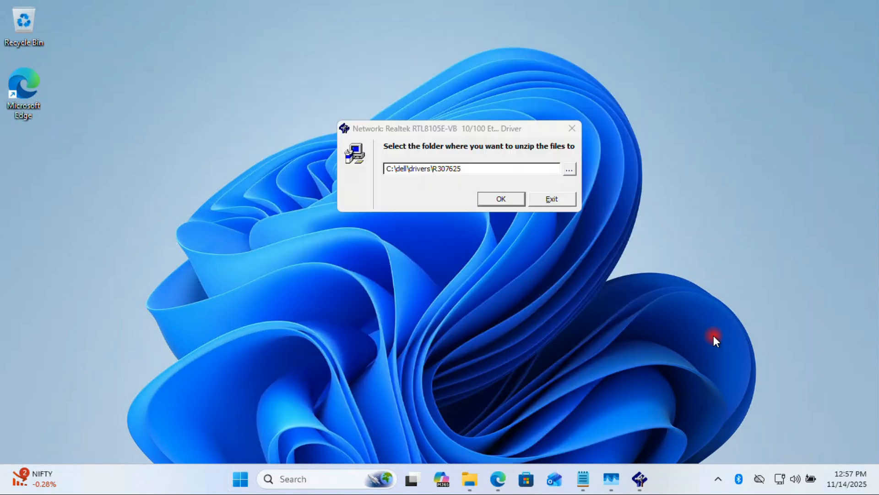